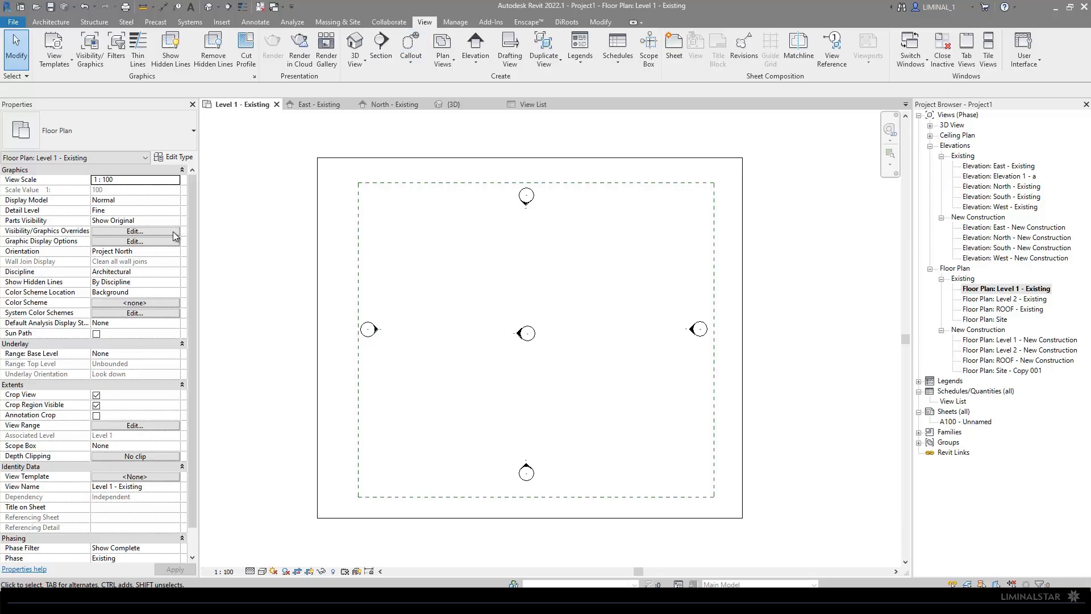
In the 3D view, start a Roof by Footprint on Level 2 and sketch a rectangular boundary with short sides about 9200 mm long.
click(453, 105)
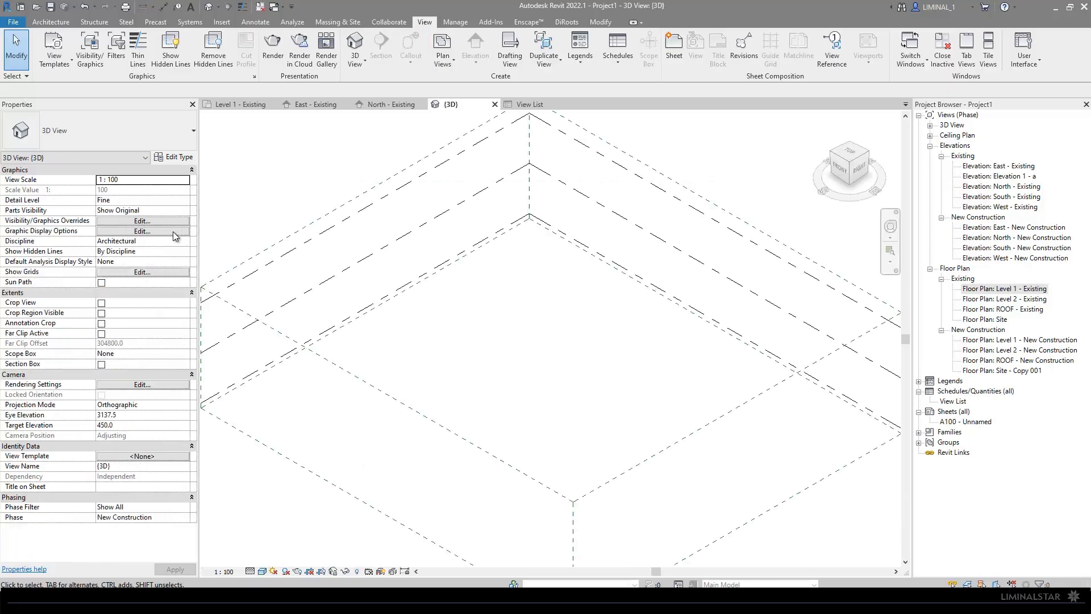
scroll(489, 322, down, 2)
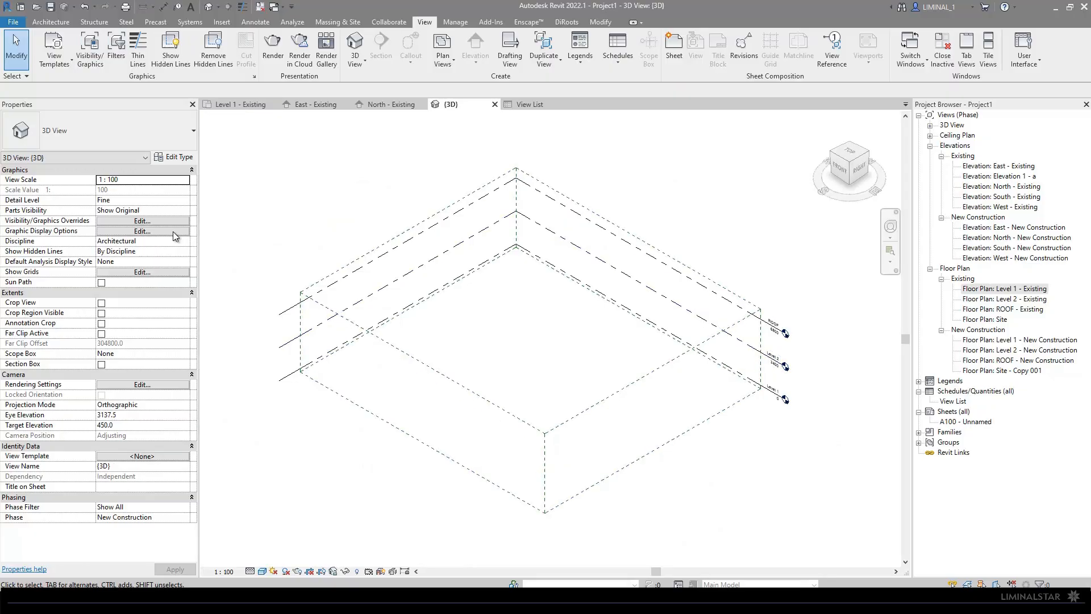
click(51, 22)
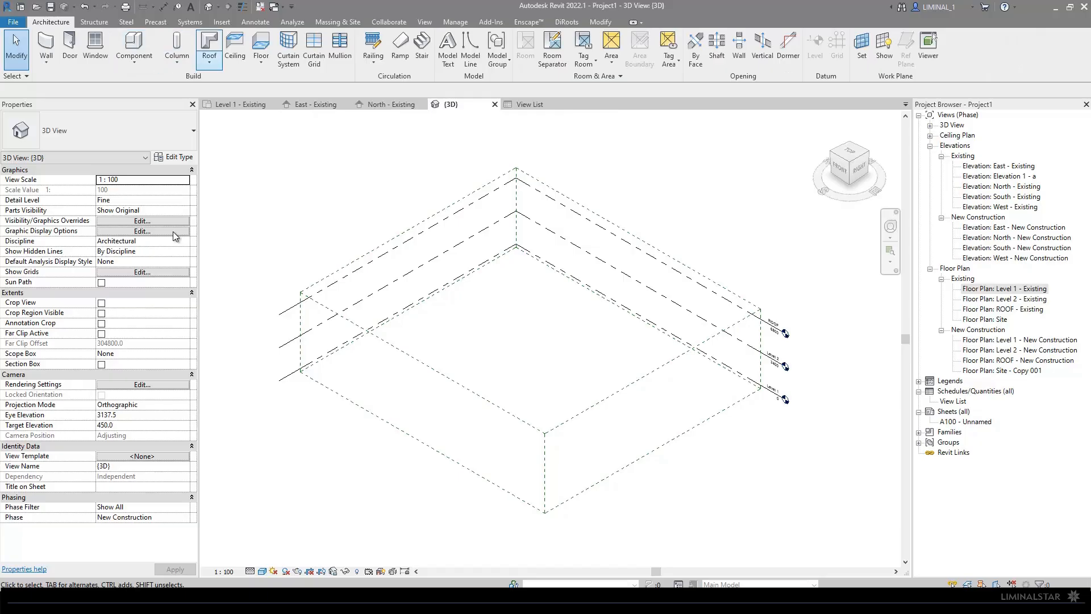
click(209, 61)
click(239, 82)
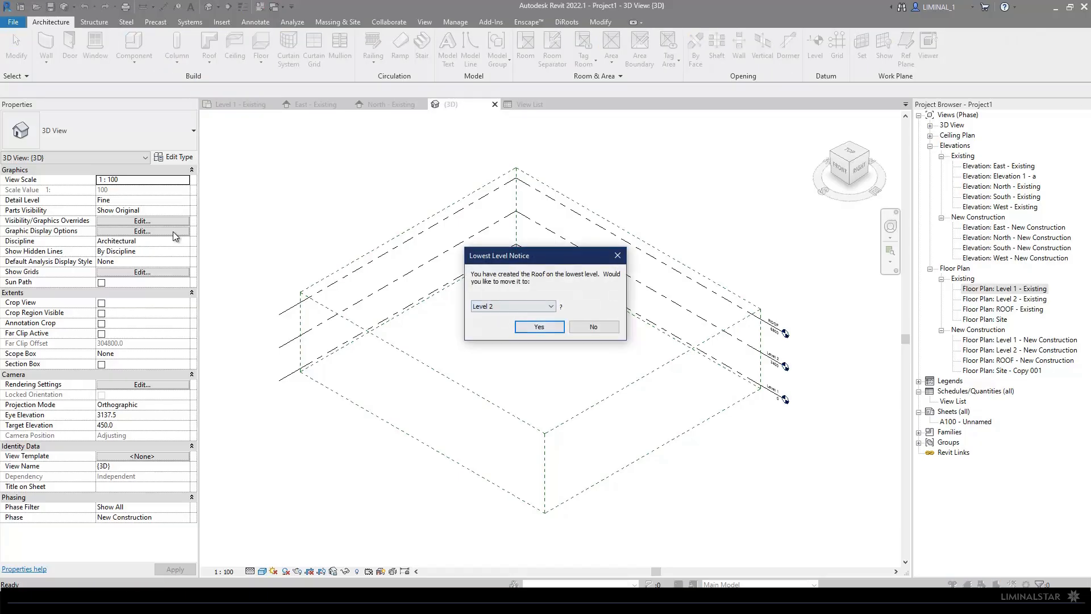
click(539, 326)
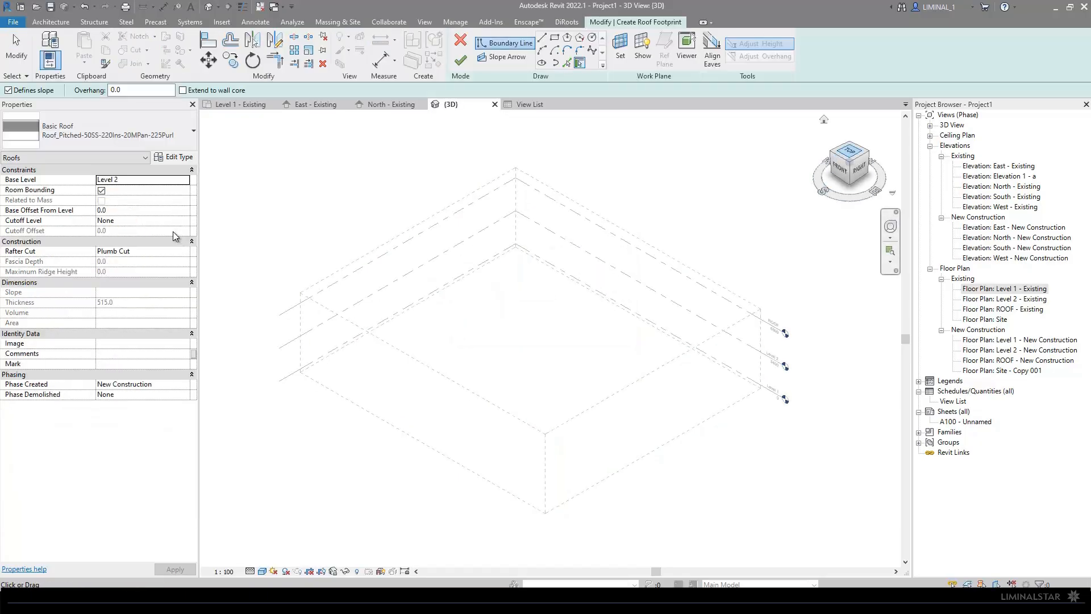
click(849, 153)
click(554, 37)
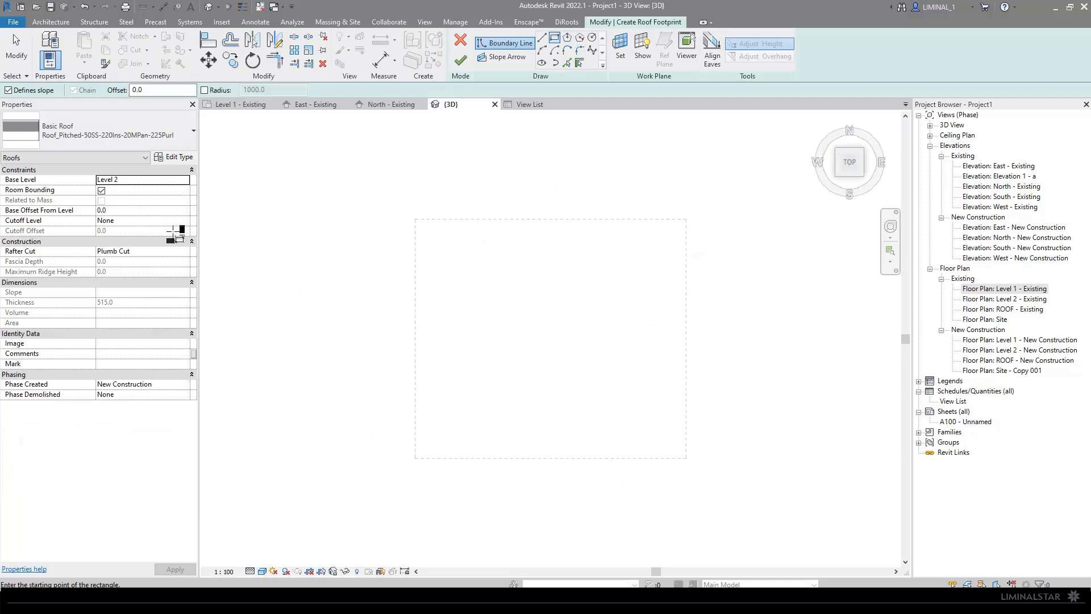
click(480, 292)
click(616, 378)
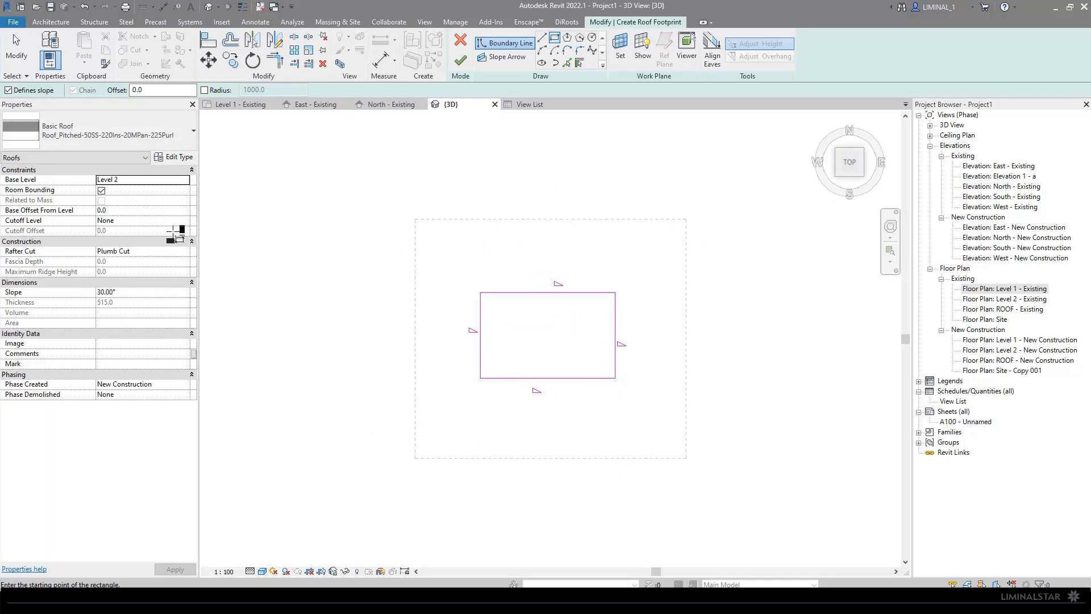
Turn off the slope definition on the boundary's two short sides and finish the sketch as a gable roof.
scroll(574, 344, up, 2)
key(Escape)
click(629, 332)
ctrl+click(451, 332)
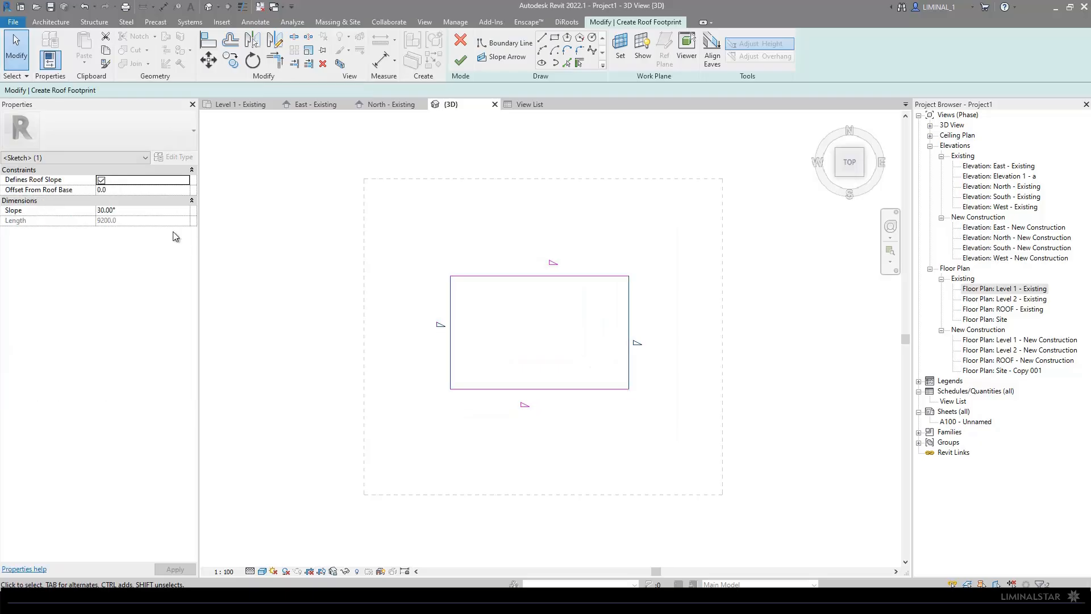
click(303, 90)
key(Escape)
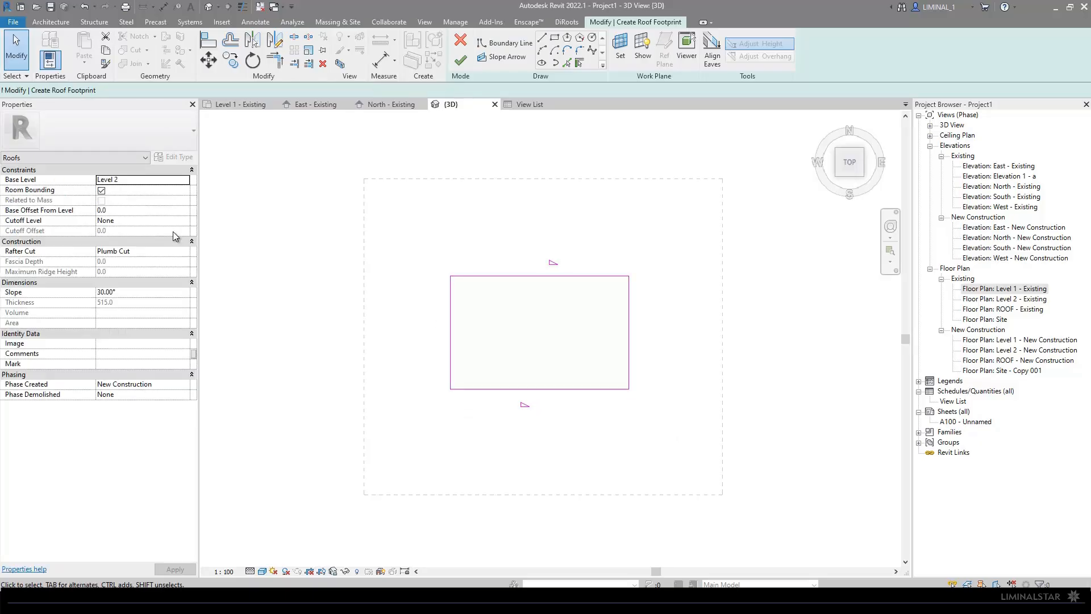
click(460, 60)
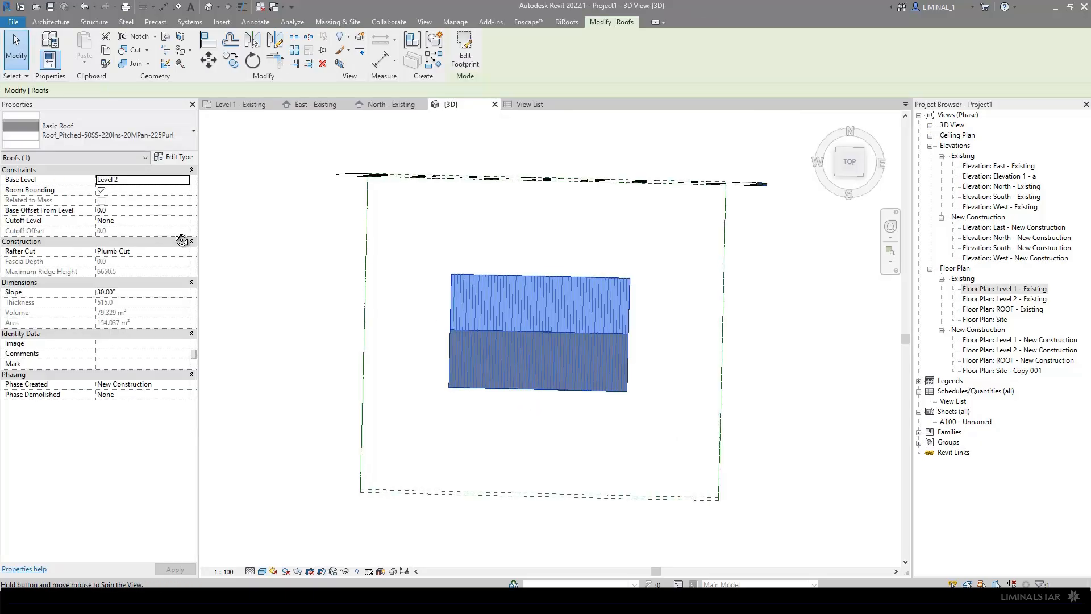
shift+middle_drag(631, 483, 548, 378)
key(Escape)
scroll(547, 378, up, 2)
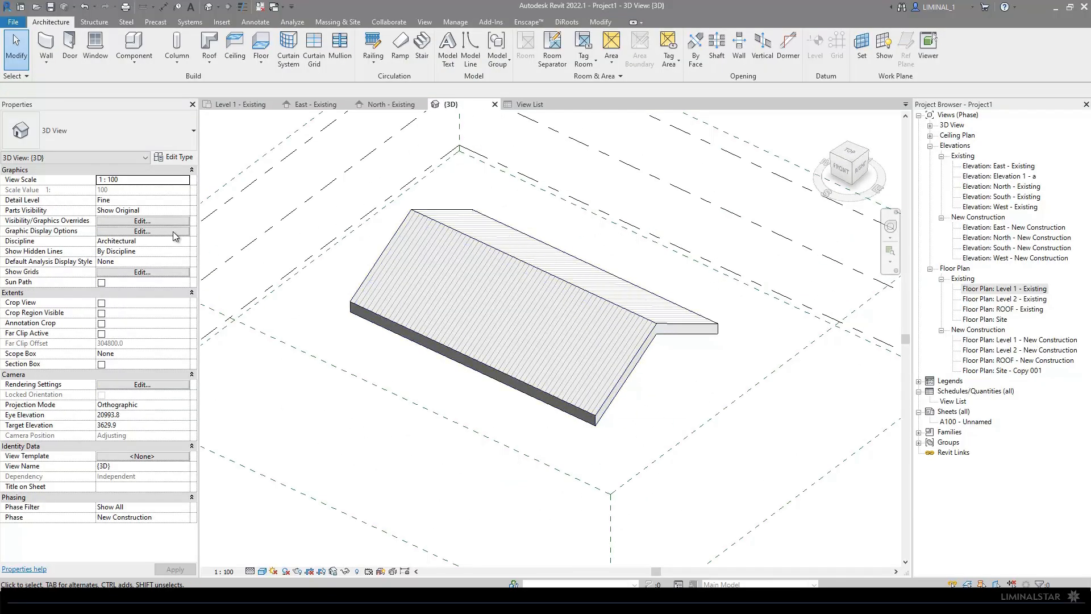
Copy the gable roof and paste the duplicate aligned to the same place.
click(533, 267)
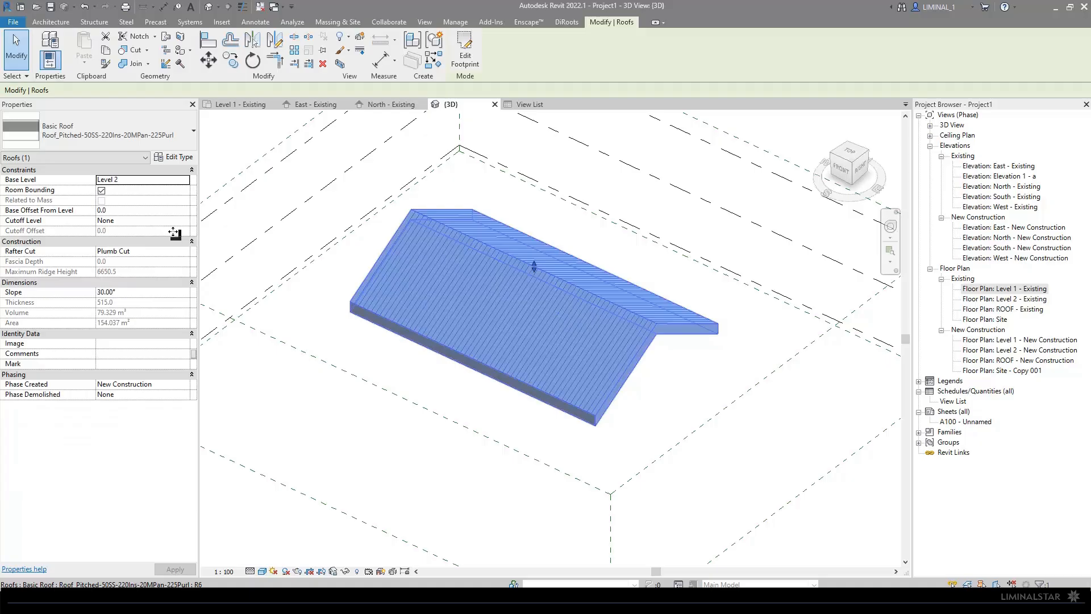
key(ctrl+c)
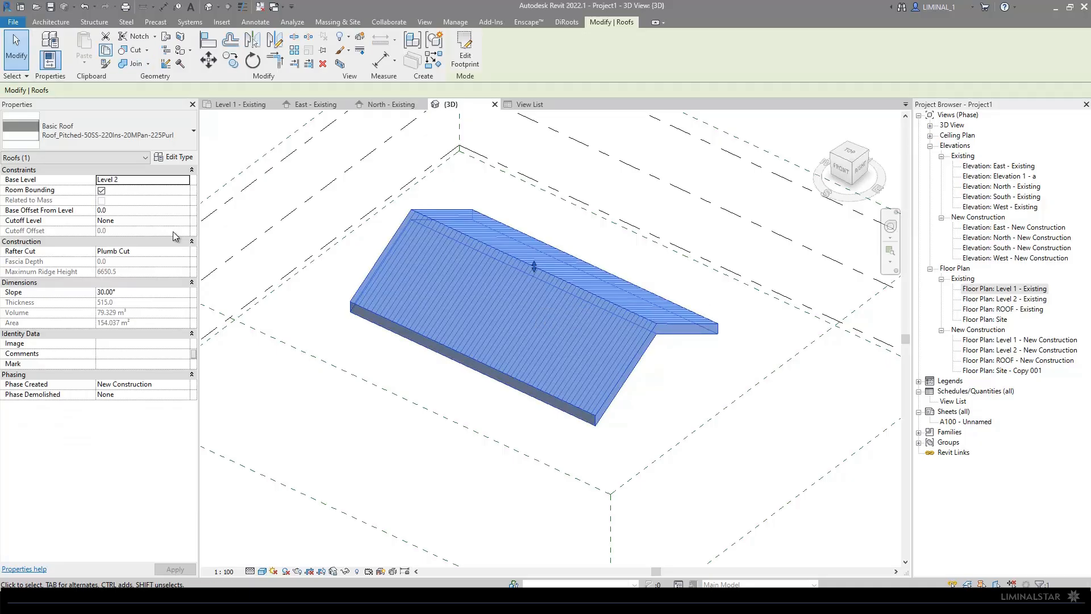
click(84, 61)
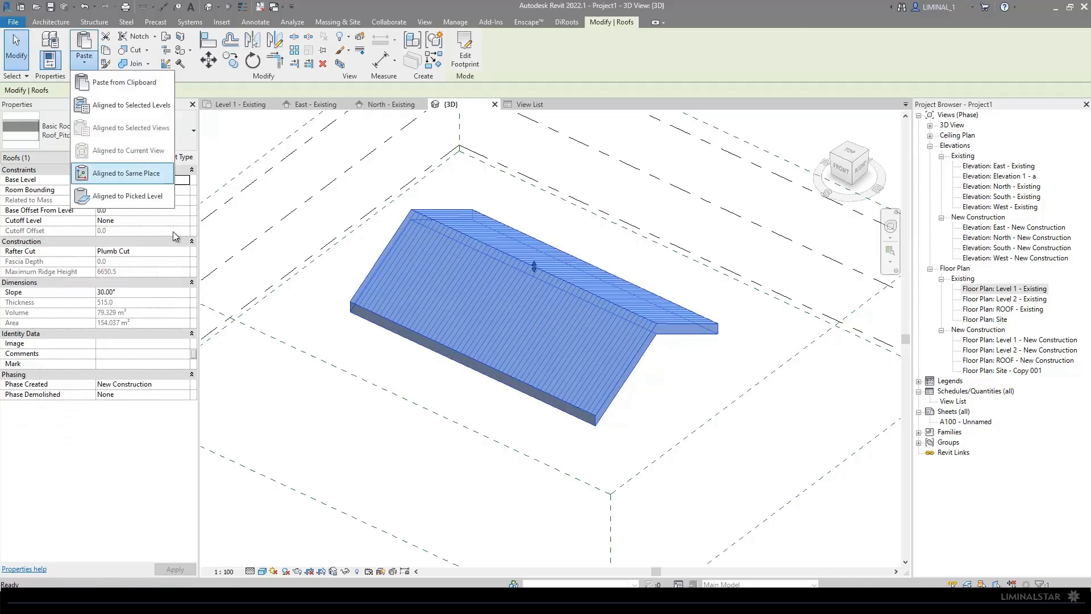
click(131, 173)
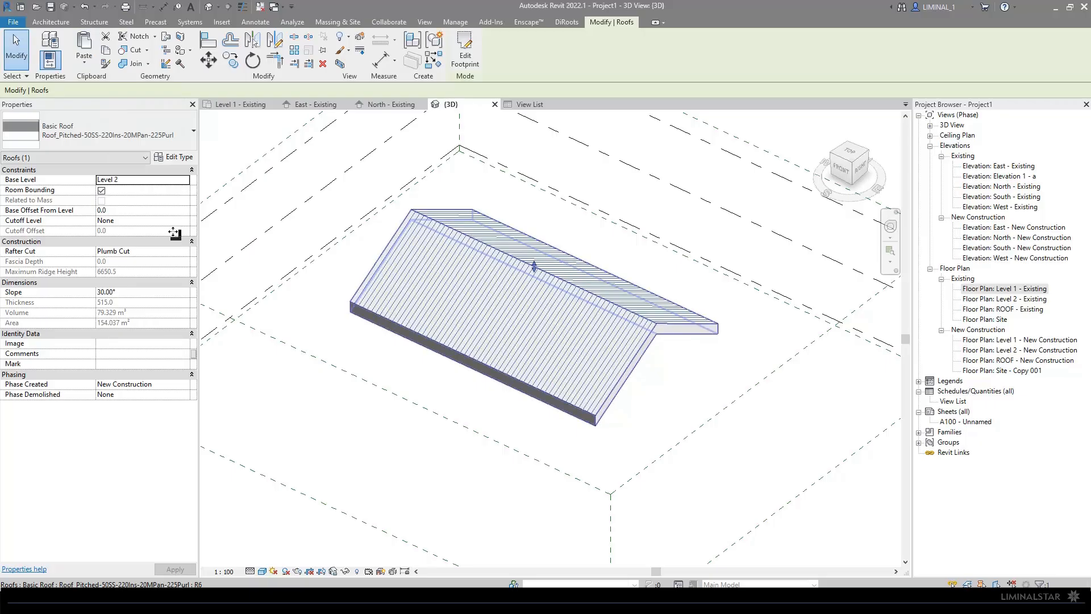
Set the pasted roof's Phase Created to Existing and its Phase Demolished to New Construction.
click(137, 385)
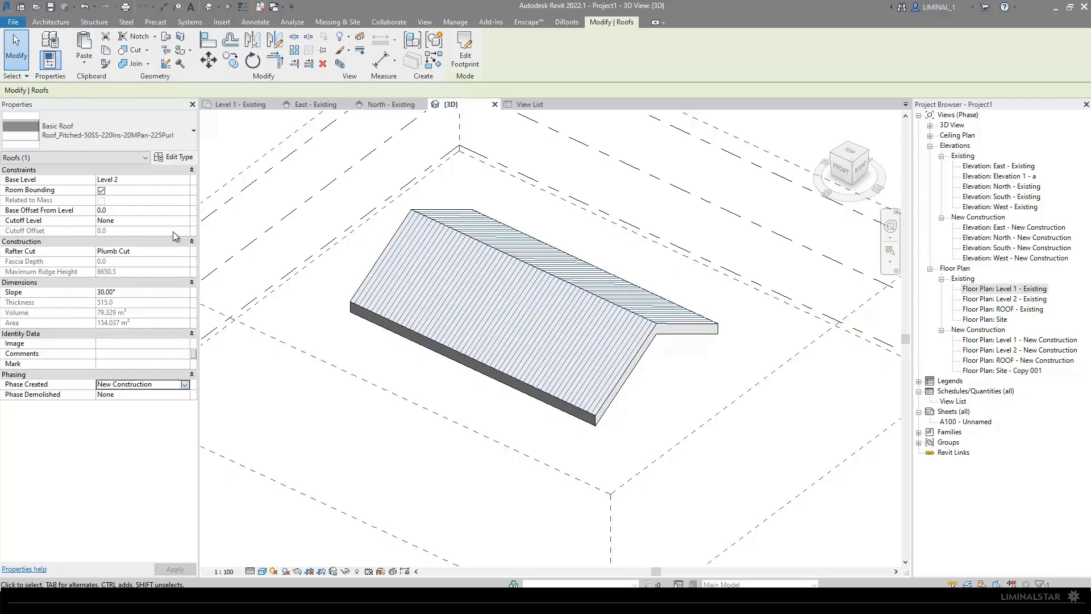
click(185, 385)
click(122, 394)
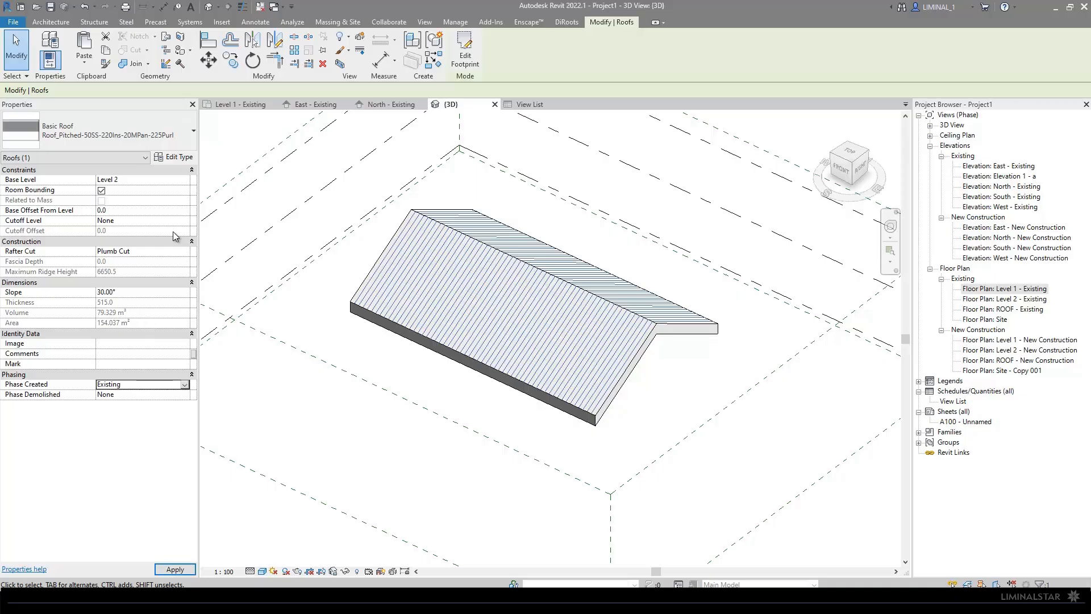
click(184, 394)
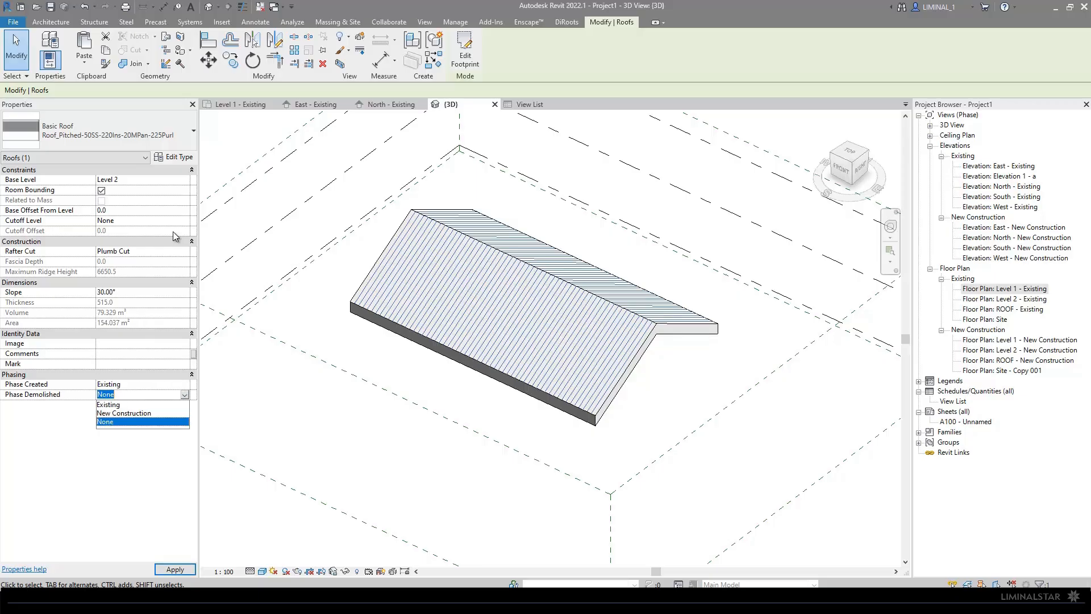
click(124, 413)
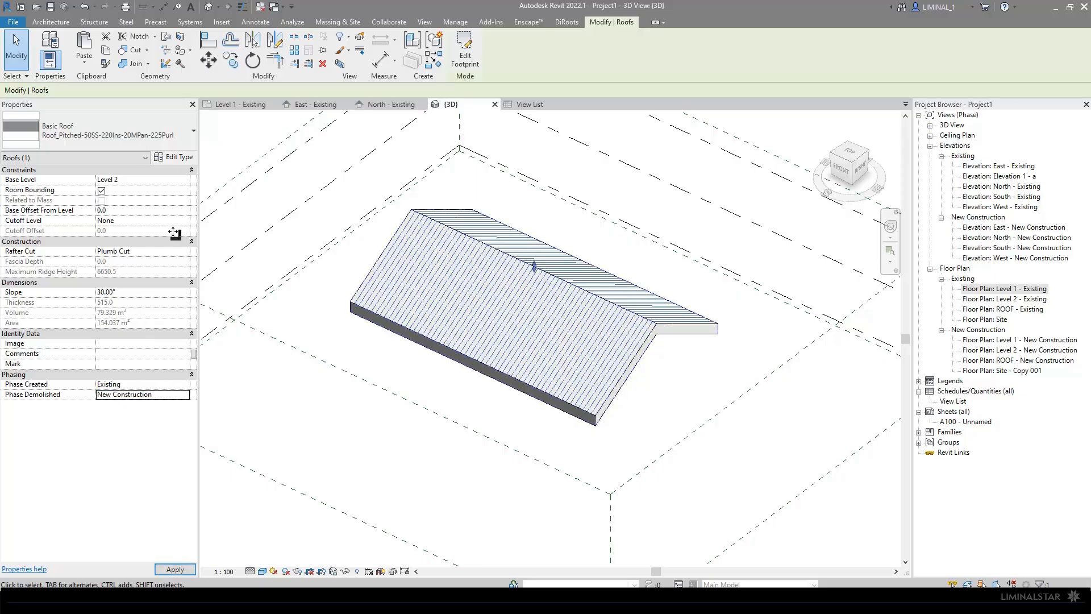
Open the pasted roof's footprint for editing and look at it in top view.
click(465, 54)
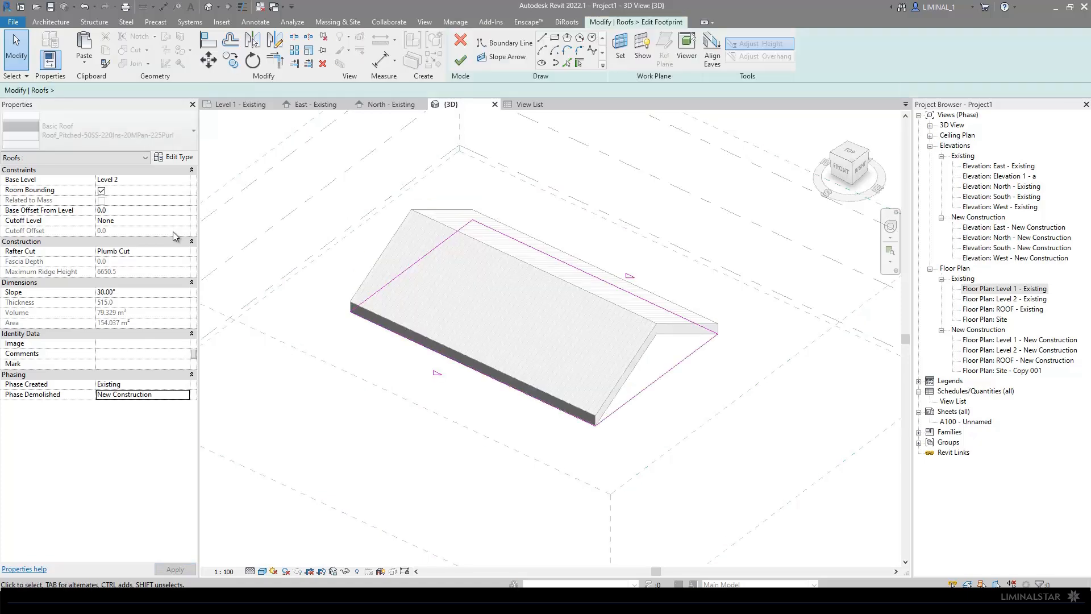
shift+middle_drag(642, 397, 750, 463)
click(850, 154)
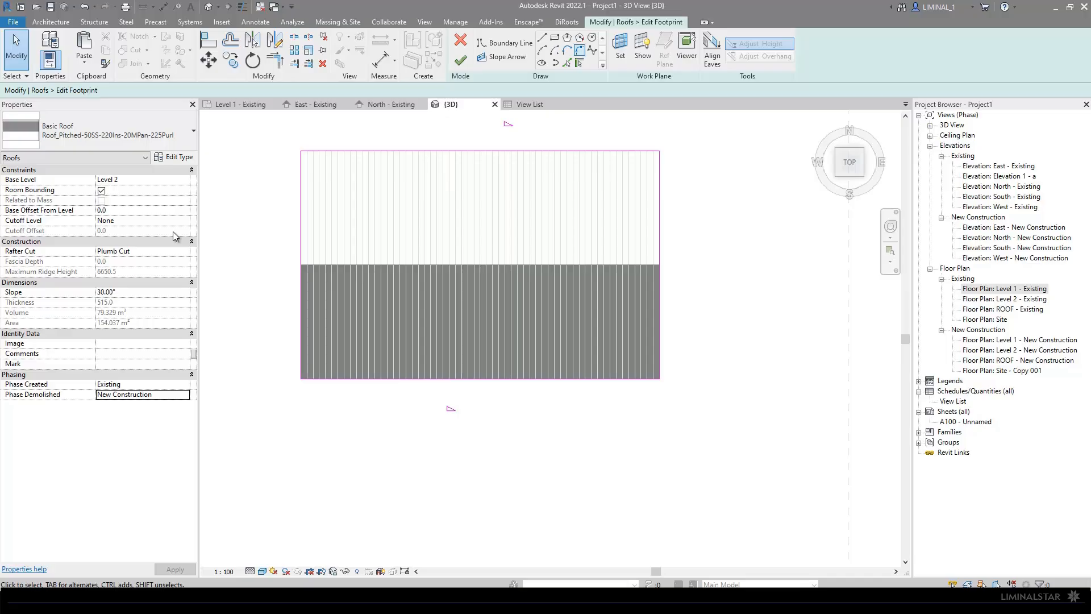
click(555, 38)
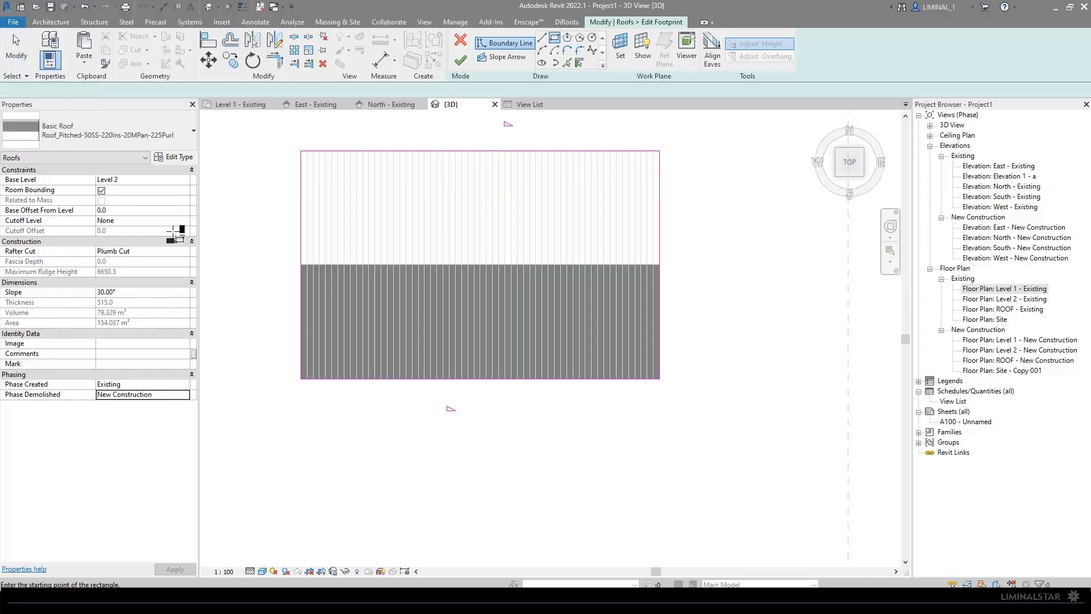
click(659, 281)
key(Escape)
key(Escape)
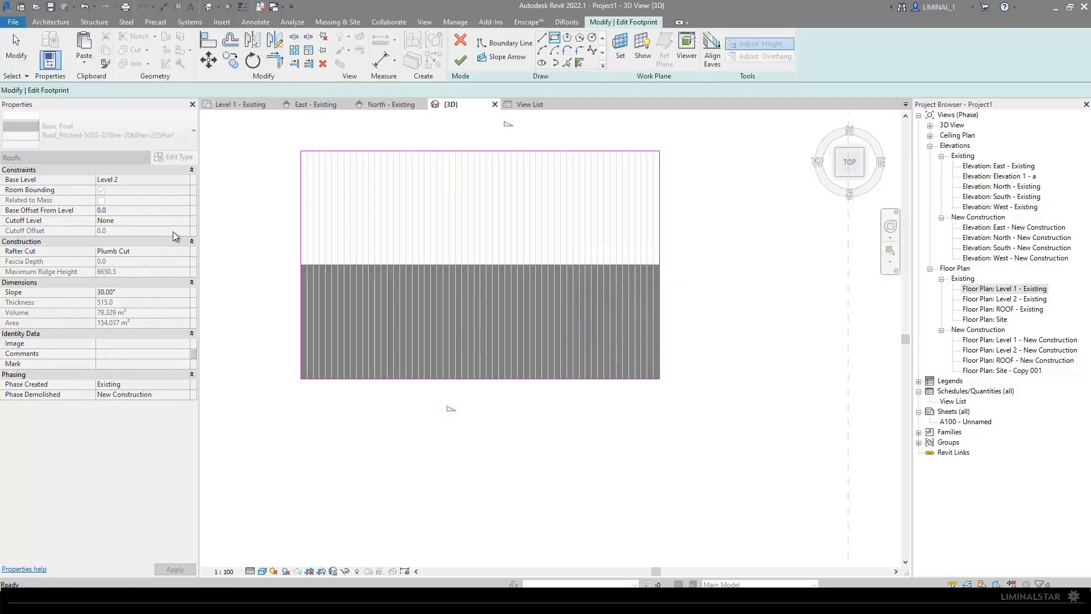
Sketch two perpendicular boundary lines around the roof's southeast corner, the vertical one about 3600 mm long, and turn off their slope definition.
click(660, 290)
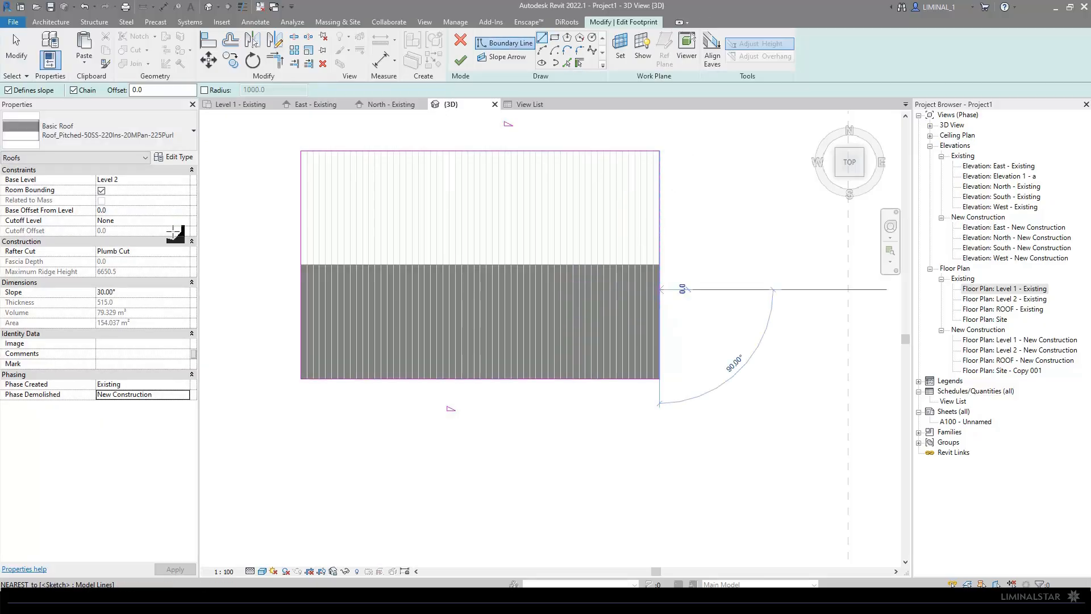
click(548, 290)
click(548, 378)
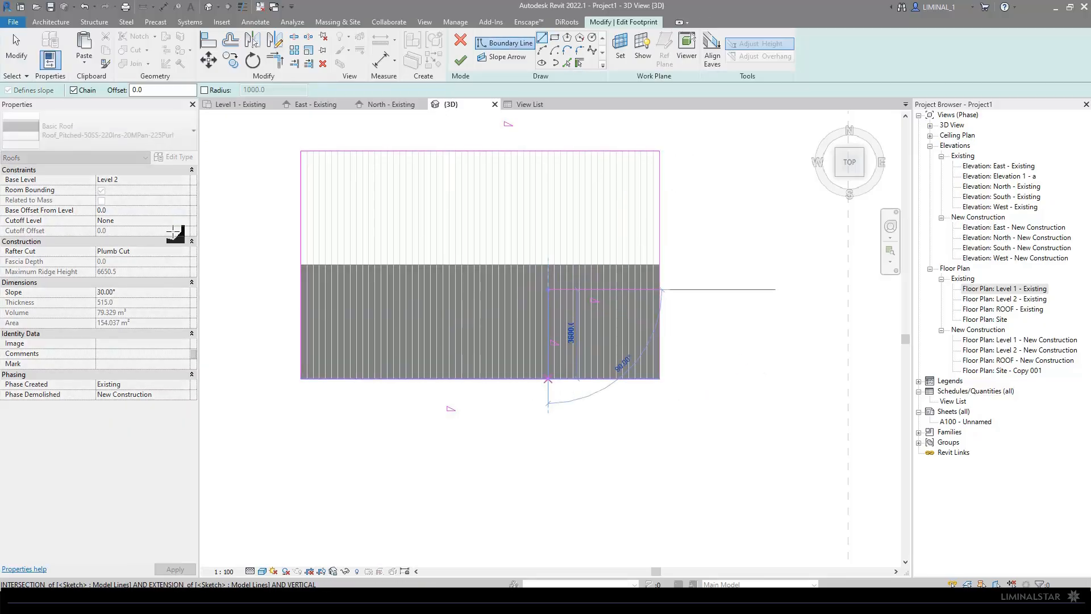
key(Escape)
key(Escape)
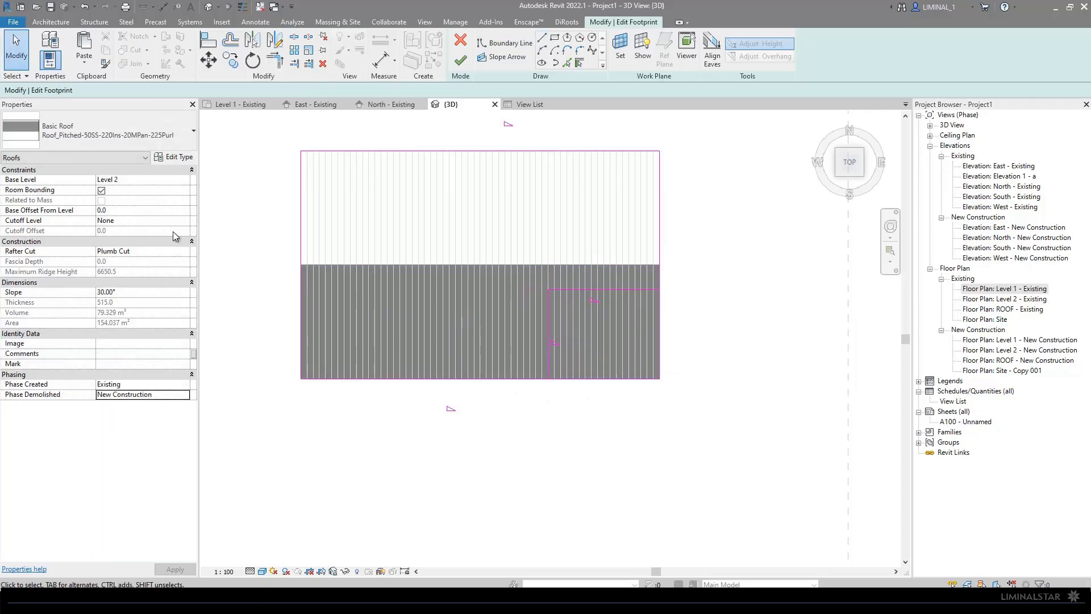
drag(539, 276, 713, 408)
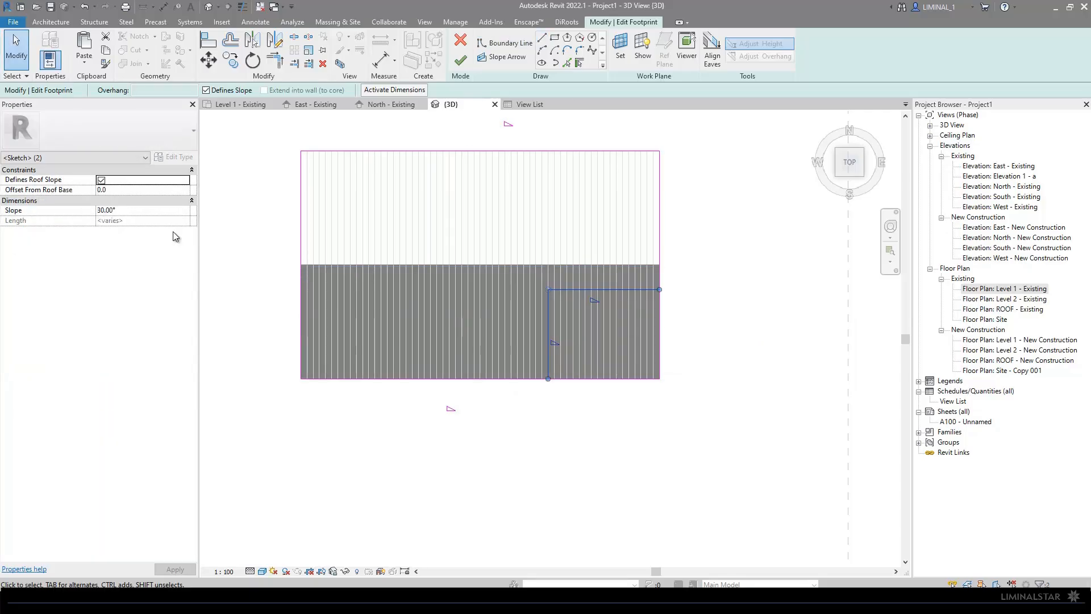
click(206, 90)
key(Escape)
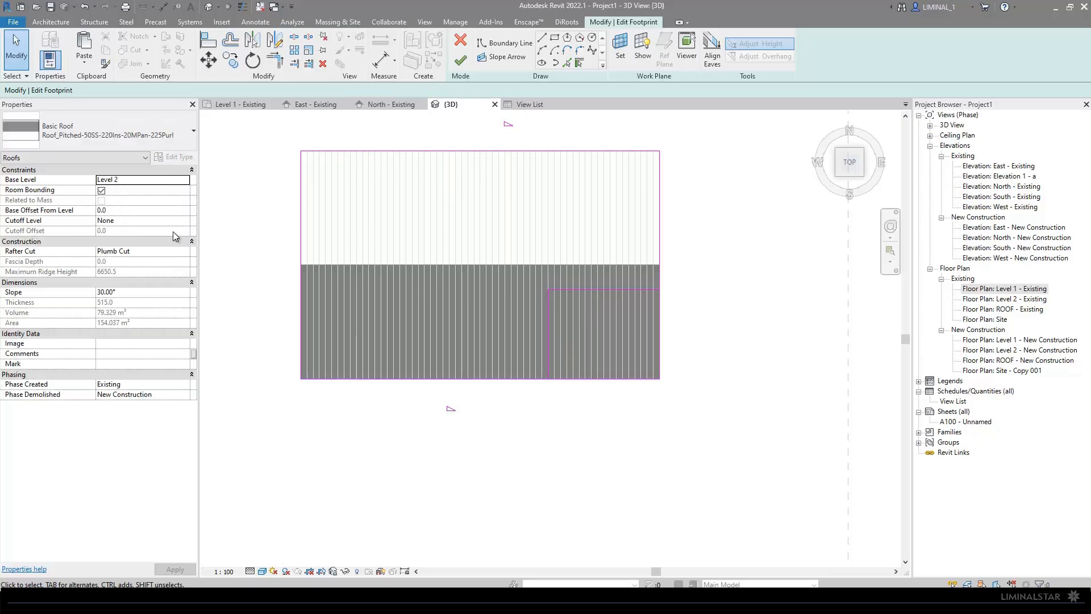
Try trimming the footprint lines to an L-shaped outline that leaves out the southeast corner.
key(t)
key(r)
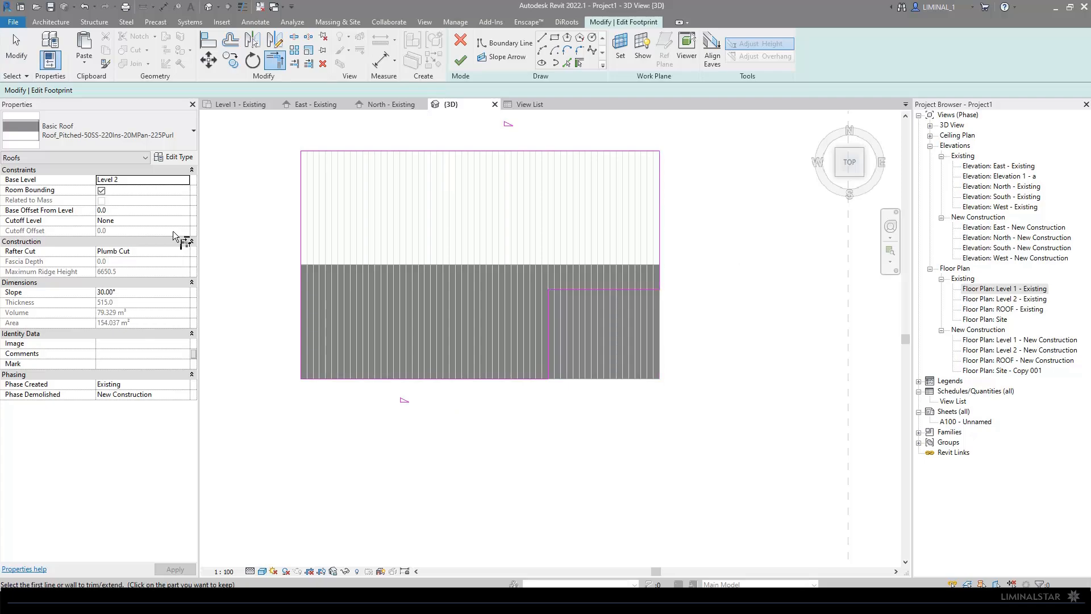
key(Escape)
Trim the footprint's boundary lines so they enclose only the small rectangle at the southeast corner.
key(t)
key(r)
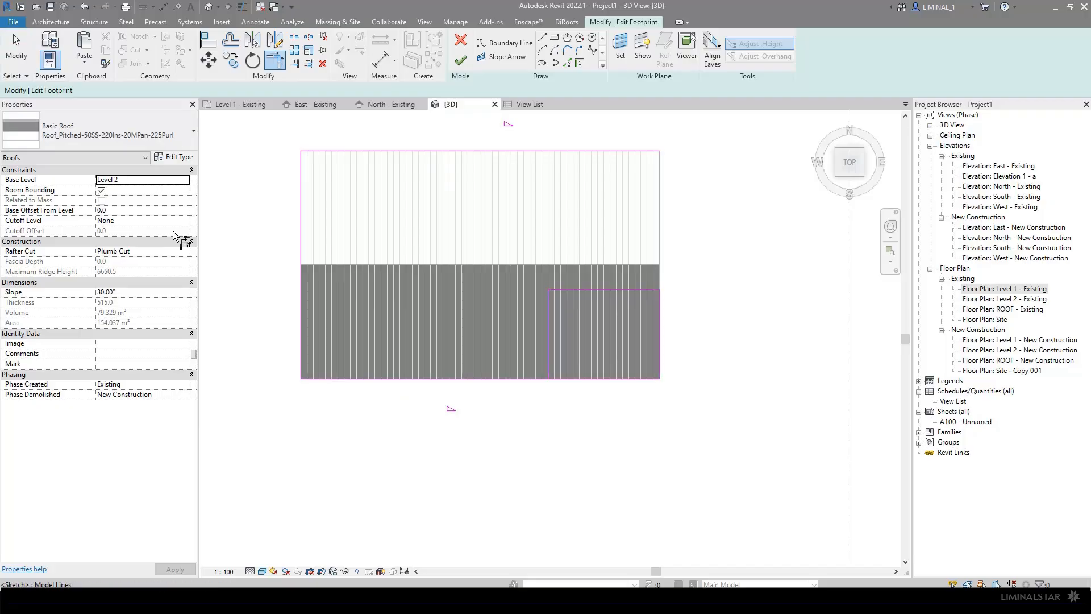
click(549, 341)
click(594, 378)
key(Escape)
key(Escape)
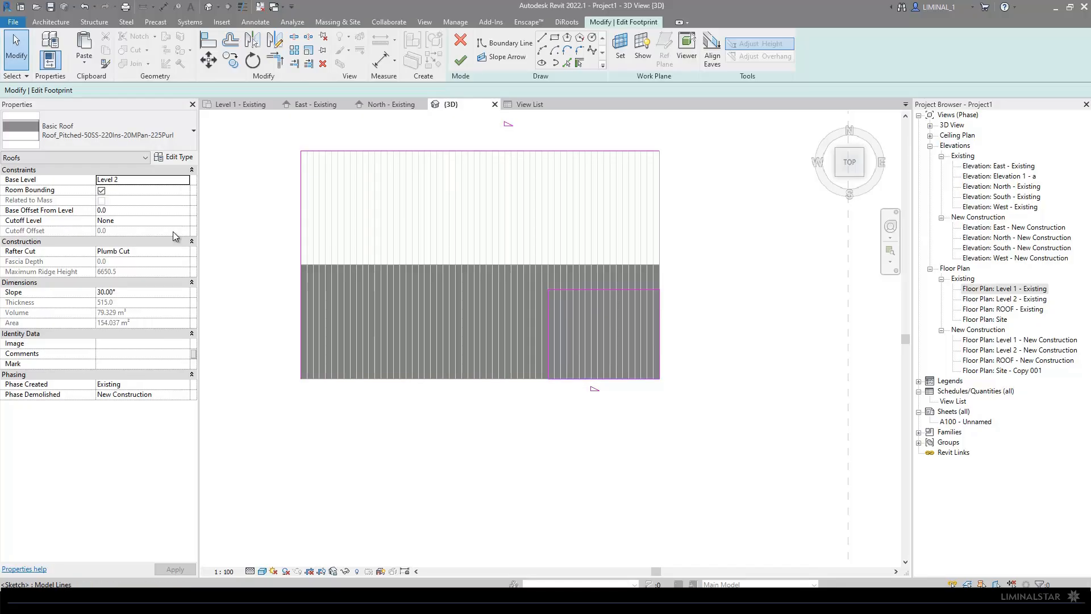
Delete the leftover open boundary lines on the north and west sides of the footprint and finish the roof edit.
click(460, 60)
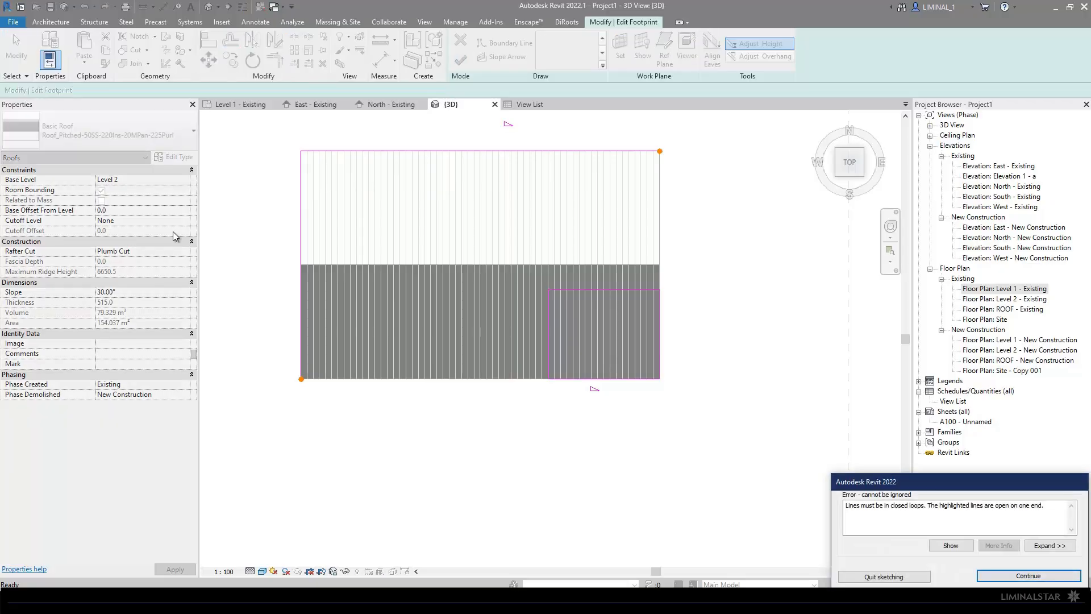
click(1026, 576)
click(568, 151)
key(Delete)
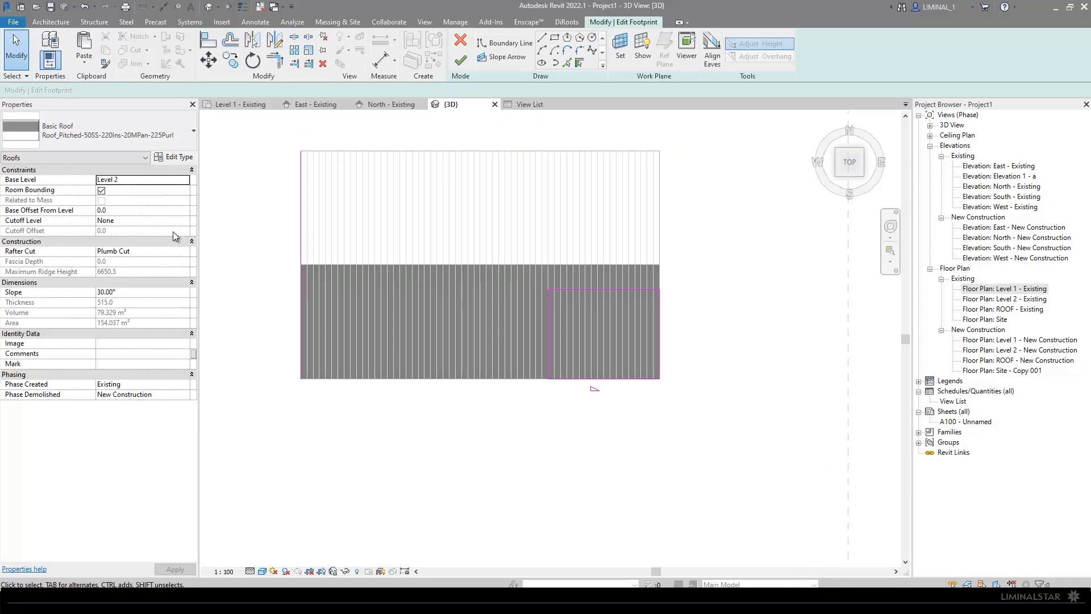
click(300, 228)
key(Delete)
click(461, 60)
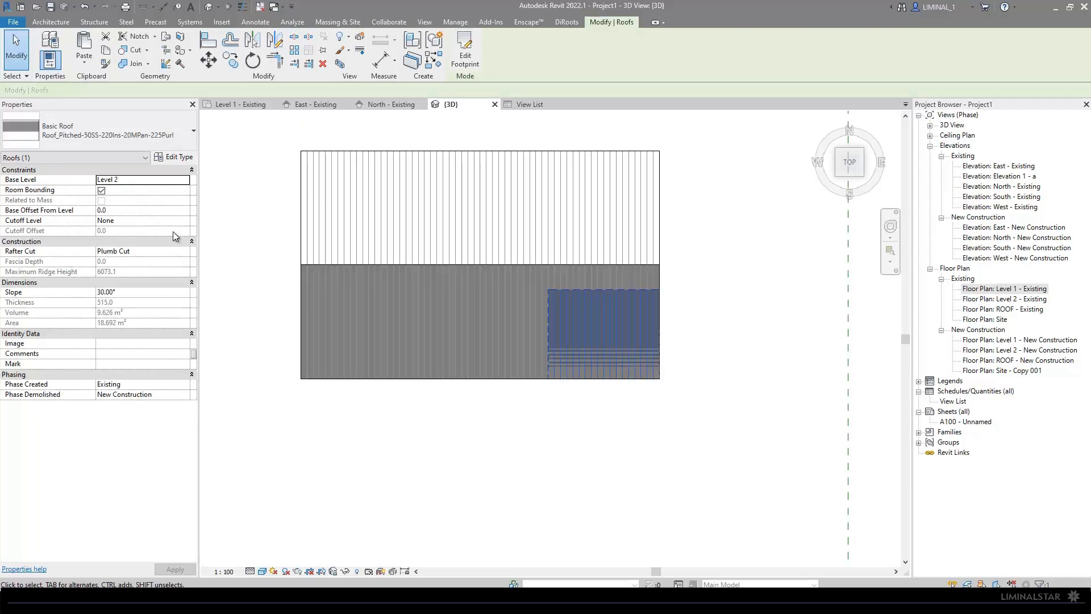
mouse_move(568, 295)
shift+middle_down()
mouse_move(597, 293)
mouse_move(497, 312)
shift+middle_up()
key(Escape)
scroll(579, 284, up, 2)
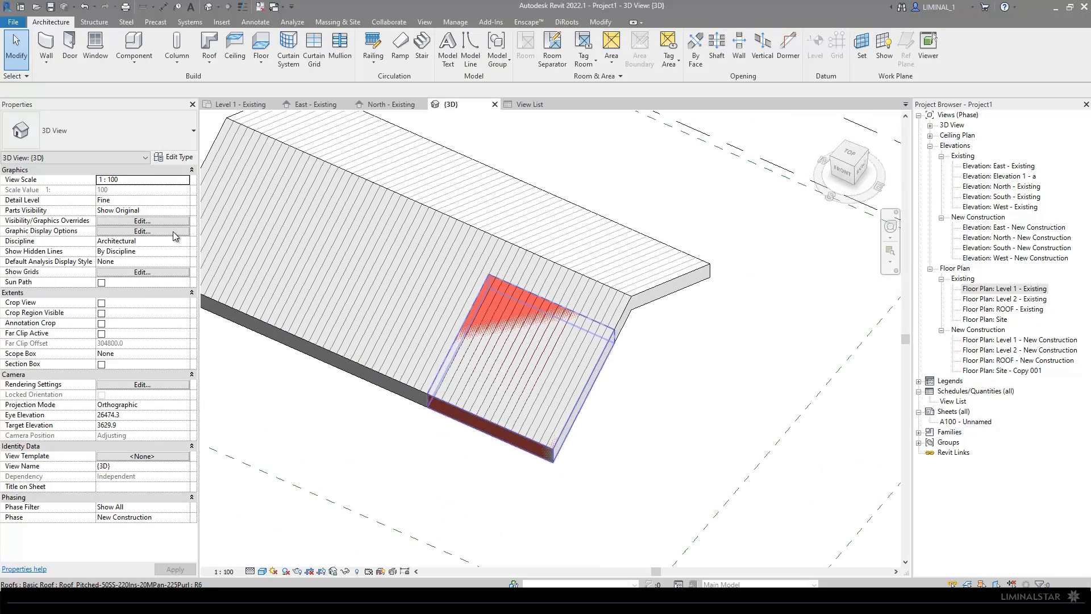
Edit the main gable roof's footprint and pick boundary lines along the two inner edges of the demolished corner roof.
shift+middle_drag(534, 393, 520, 395)
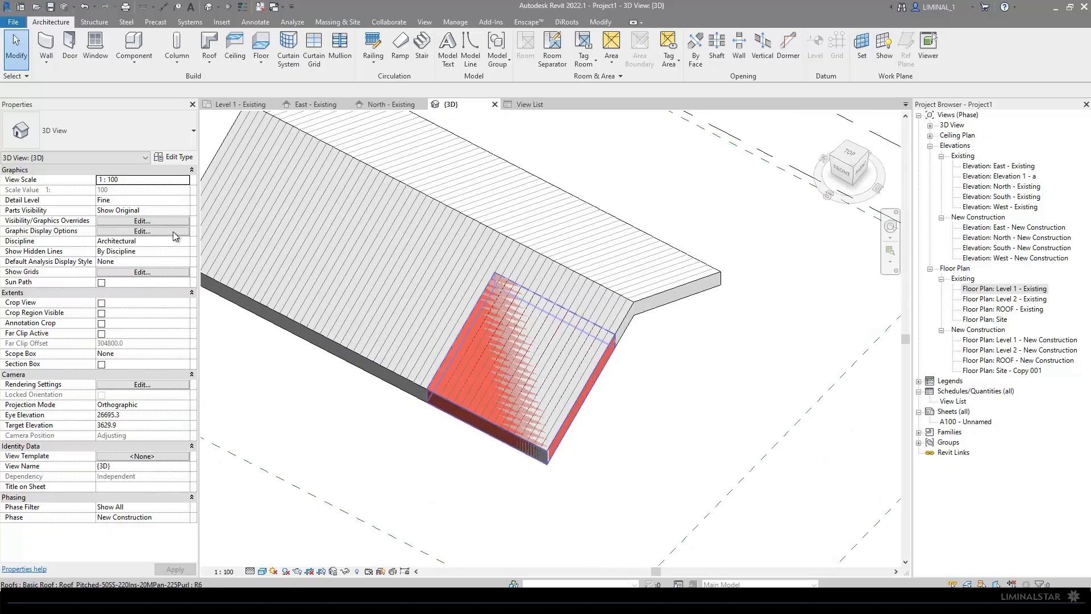
click(463, 318)
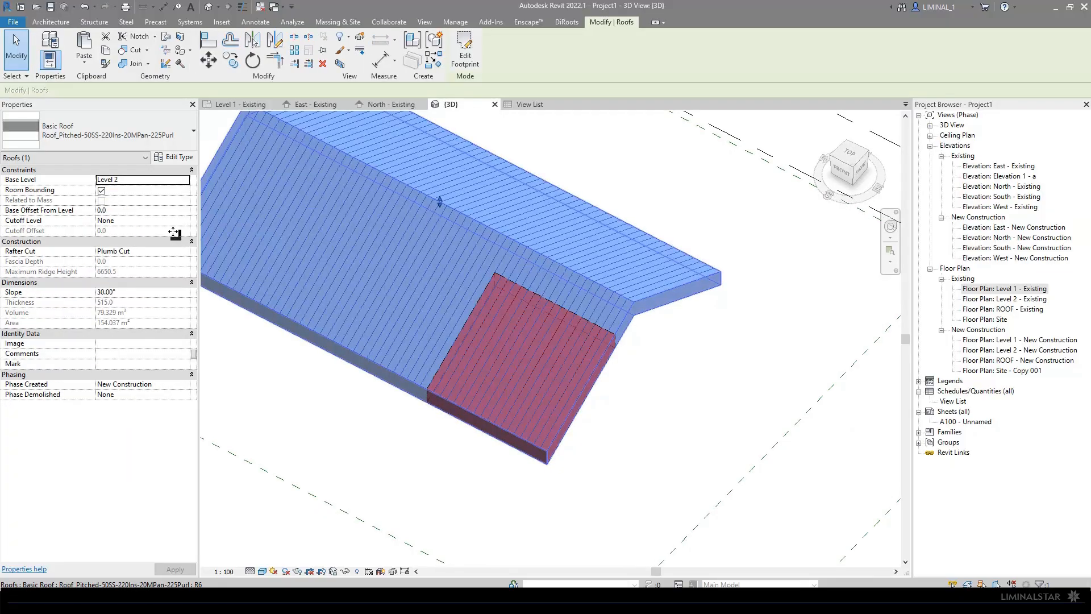
click(465, 49)
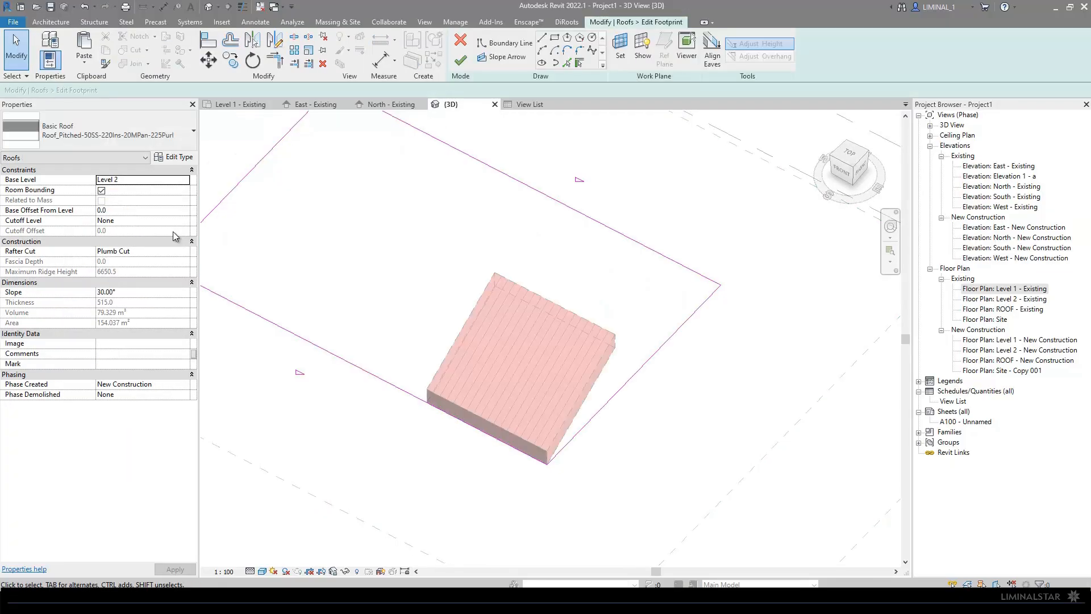
click(566, 62)
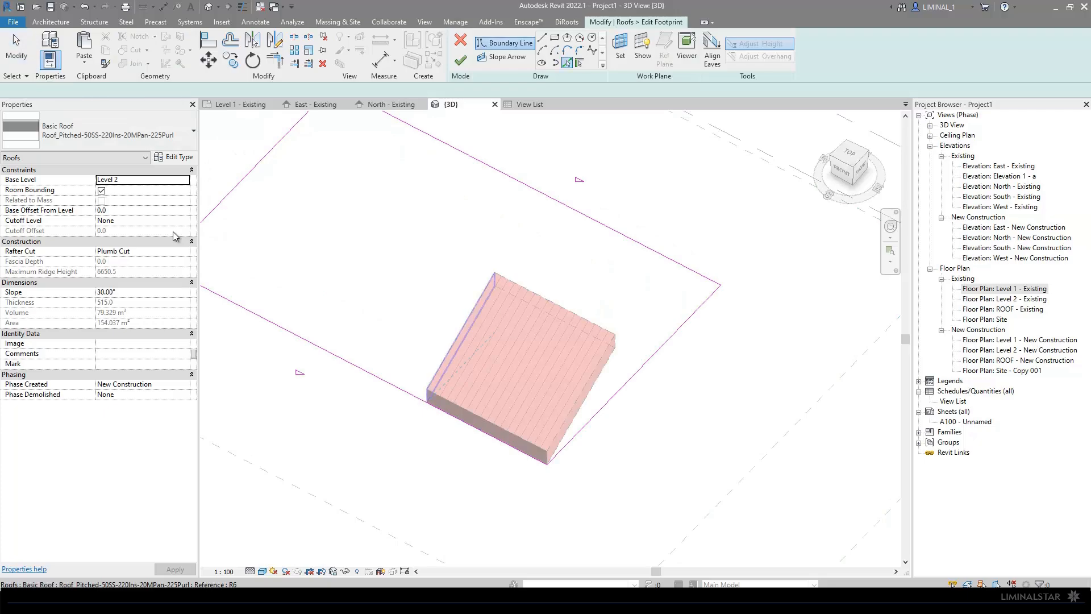
click(555, 304)
Trim the main roof's footprint lines into a closed L-shaped outline that leaves out the demolished corner.
key(t)
key(r)
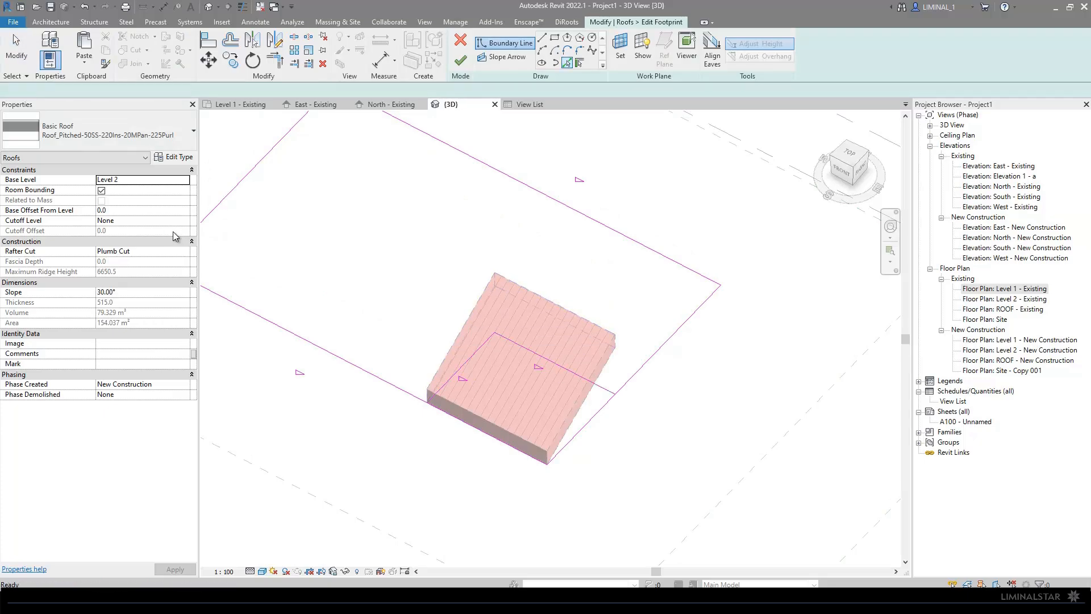
click(398, 388)
click(461, 368)
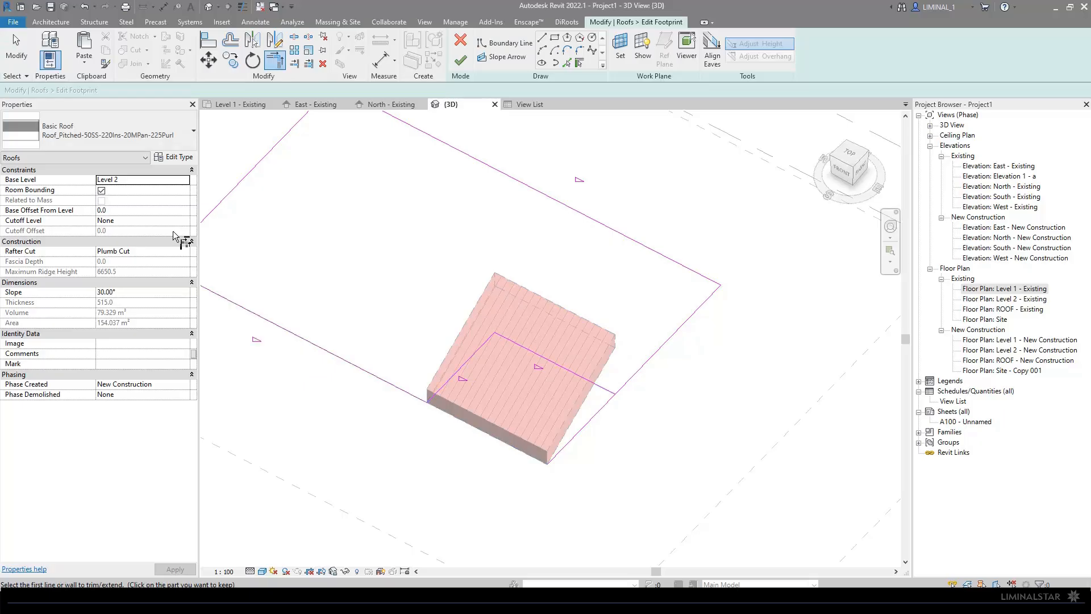
click(654, 354)
key(Escape)
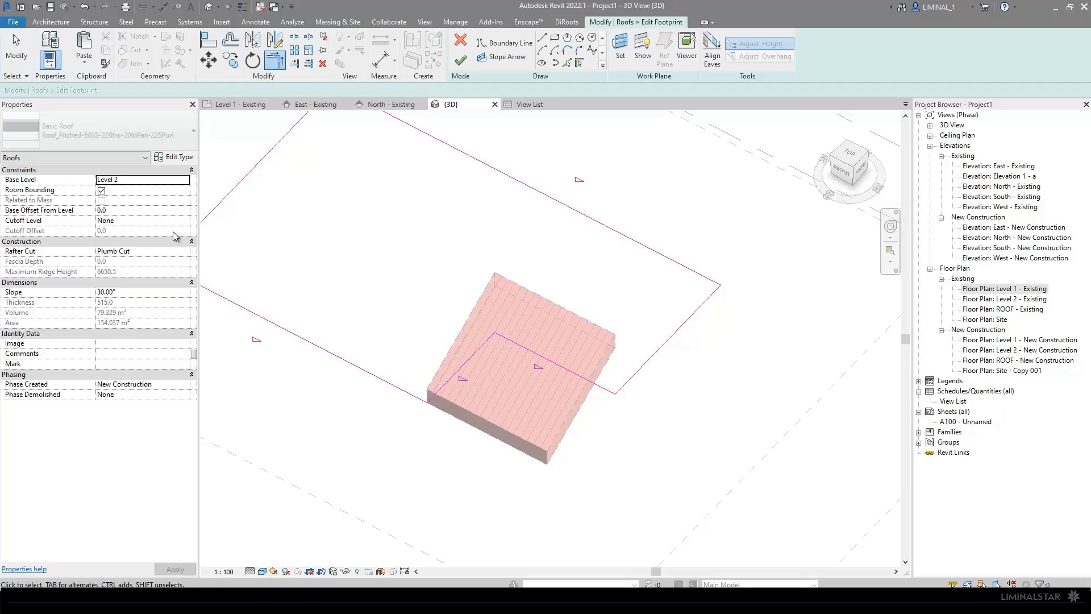
Turn off slope definition for the two new boundary lines around the cut-out corner and finish the roof edit.
drag(401, 302, 670, 471)
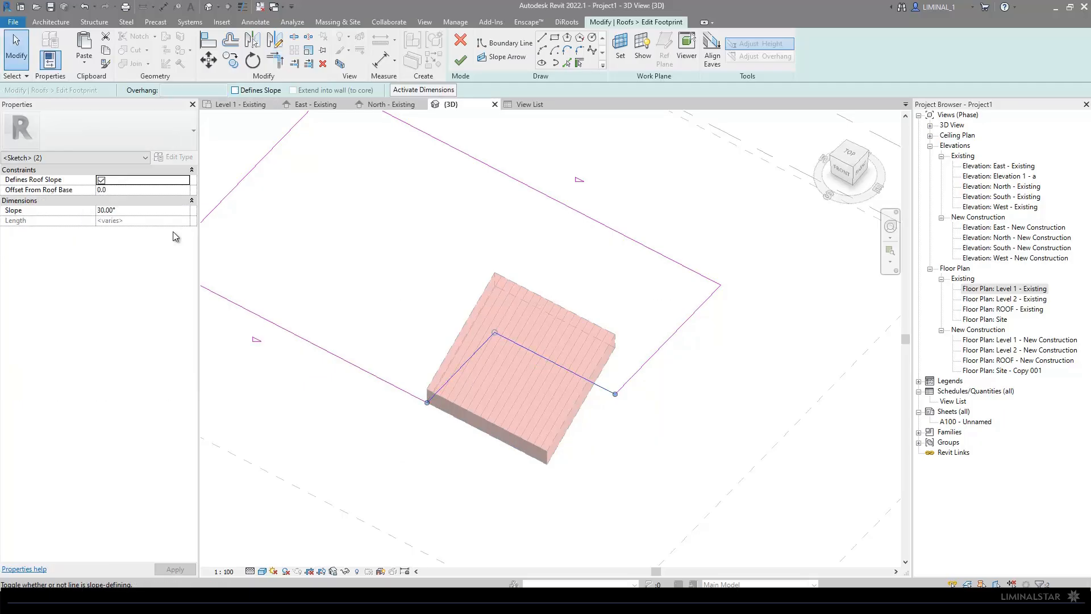
click(461, 61)
key(Escape)
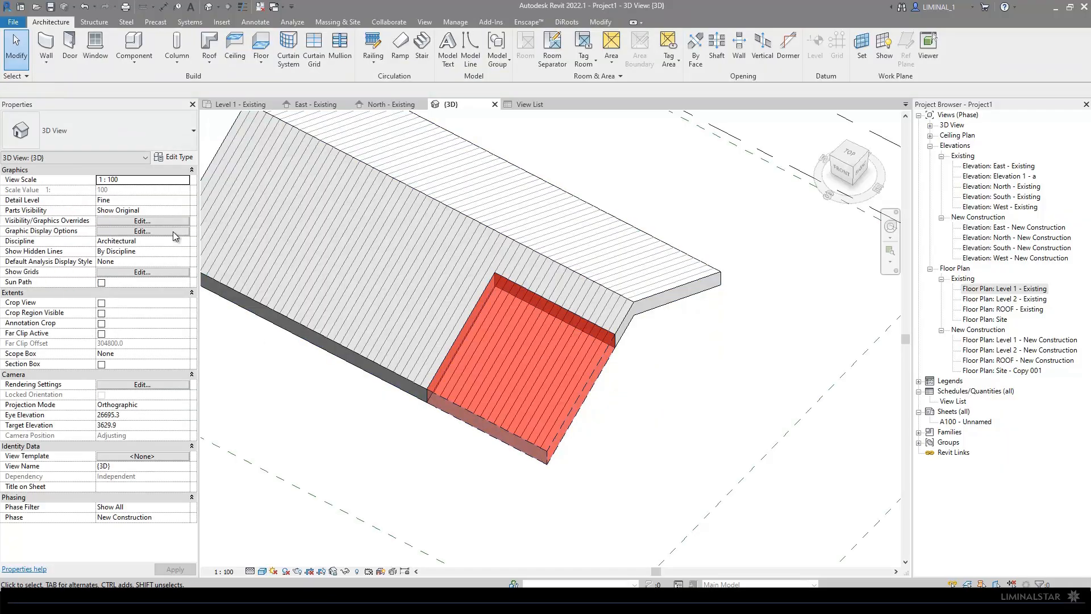
Set the 3D view's phase to Existing and its phase filter to None.
scroll(447, 486, down, 2)
mouse_move(446, 486)
shift+middle_down()
mouse_move(690, 463)
mouse_move(562, 449)
mouse_move(517, 468)
mouse_move(496, 451)
shift+middle_up()
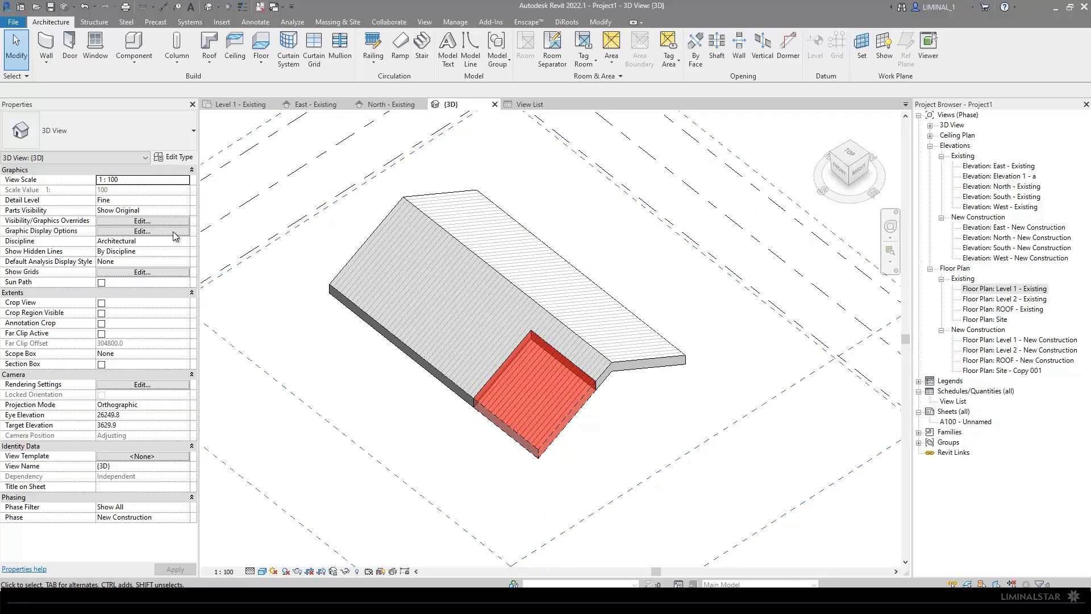
click(184, 517)
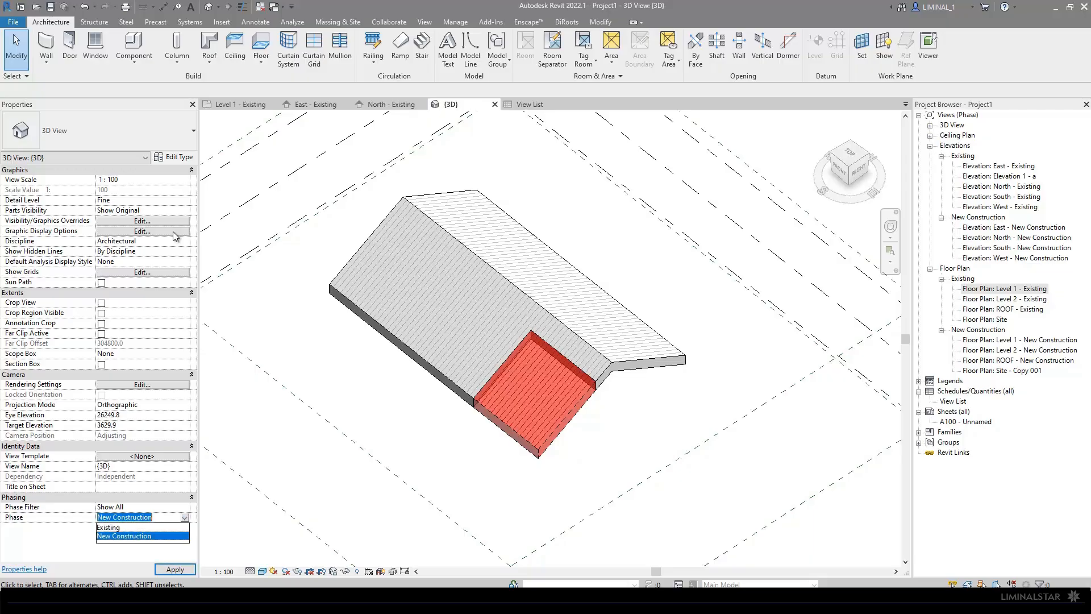
click(185, 518)
click(185, 507)
click(185, 507)
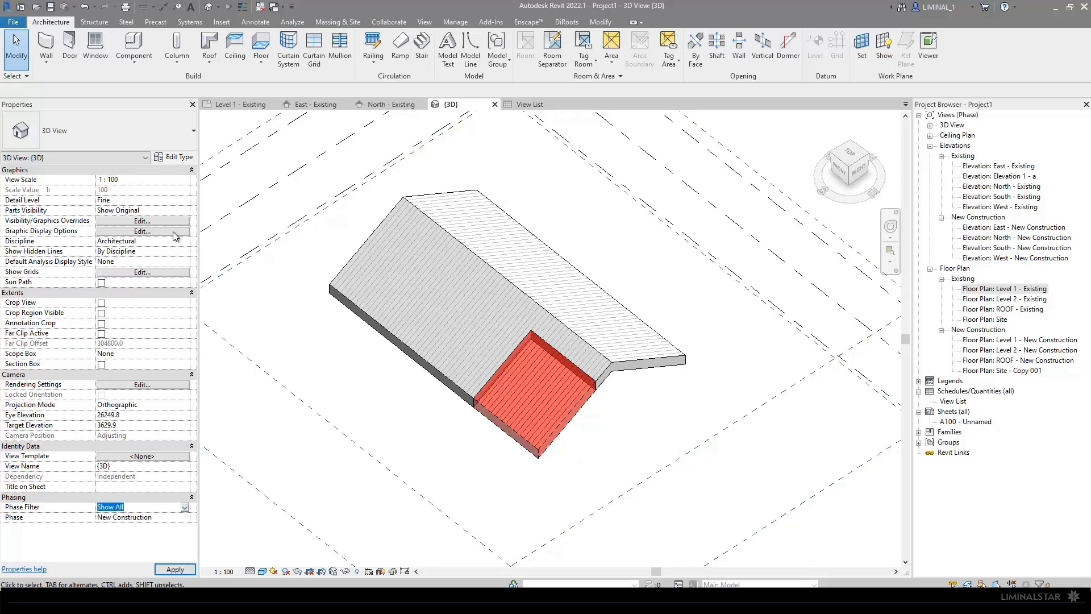
click(185, 517)
click(136, 526)
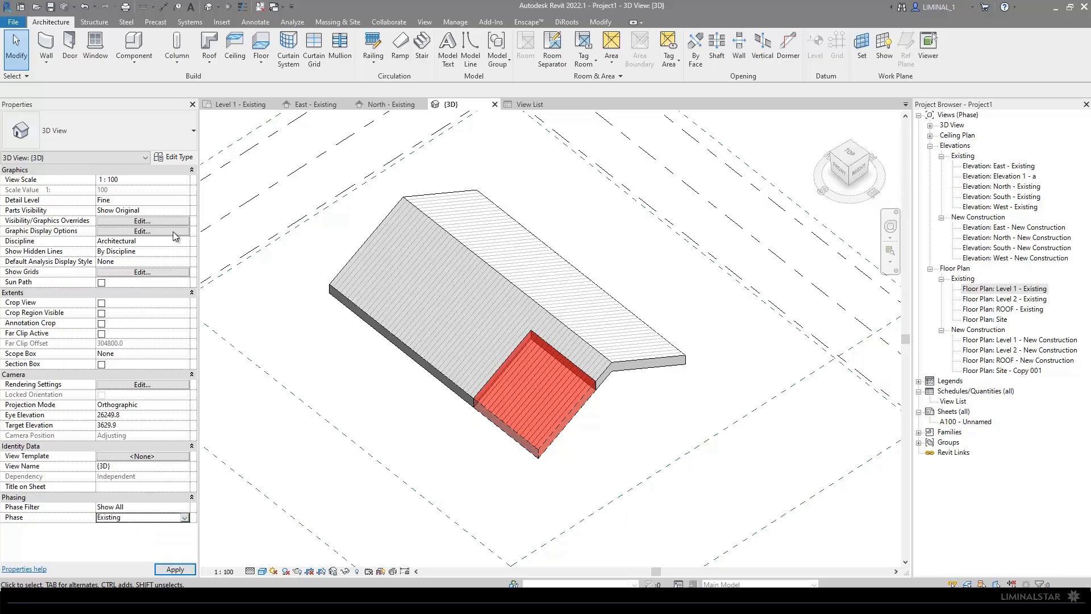
click(185, 506)
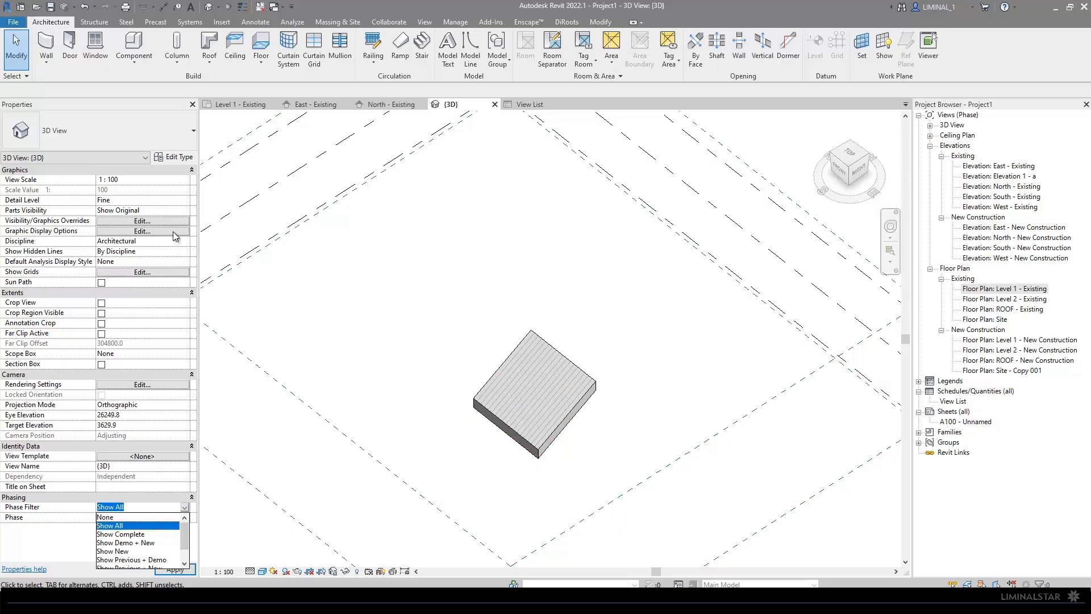
click(136, 517)
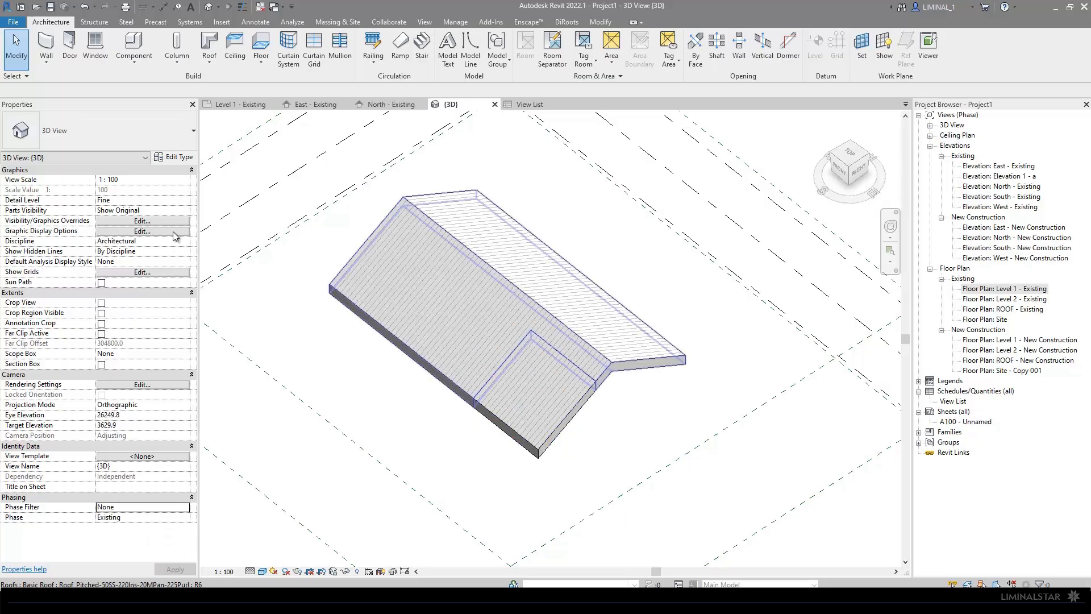
Set the main L-shaped roof's Phase Created to Existing.
click(421, 318)
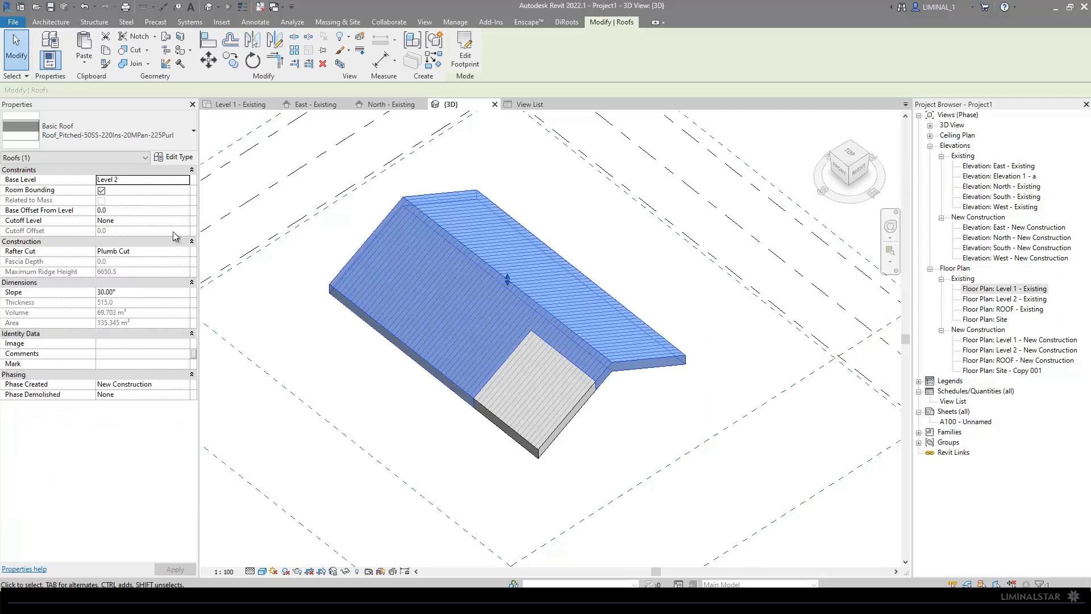
click(184, 385)
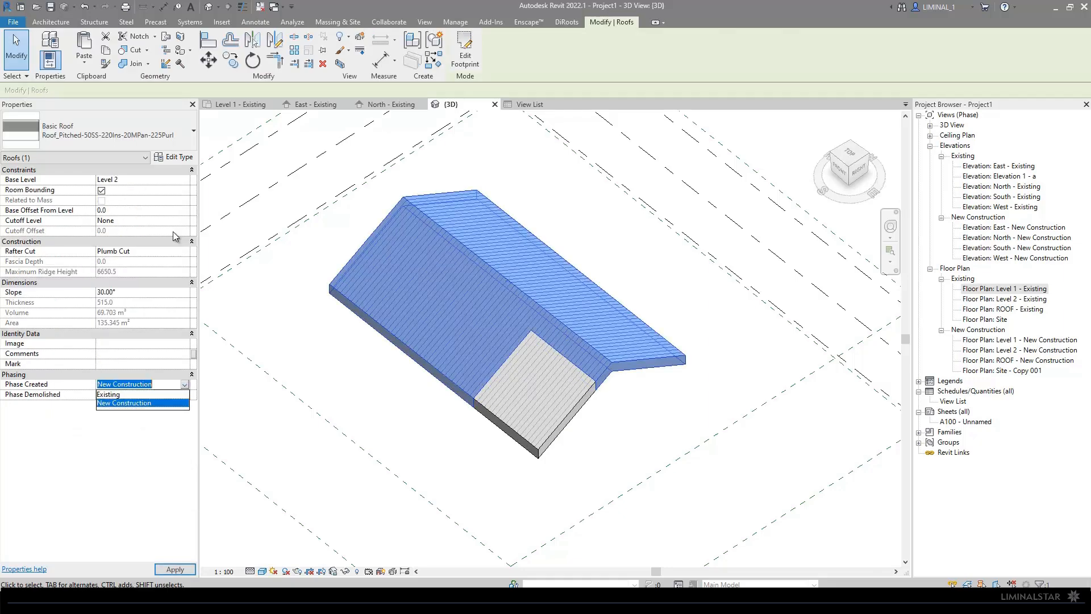
click(114, 393)
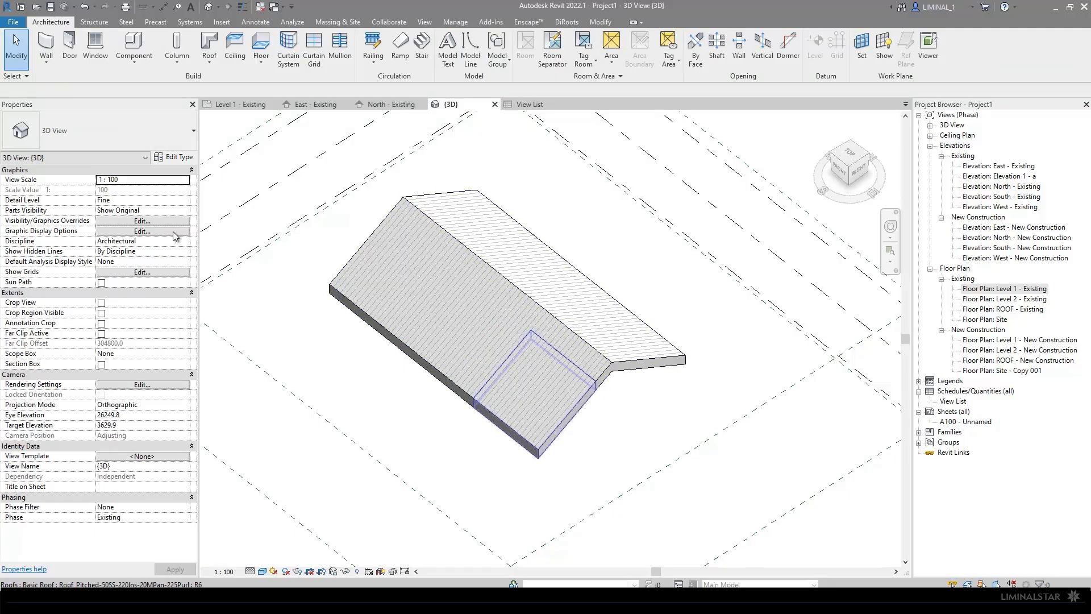
Set the 3D view's phase to New Construction and its phase filter to Show Complete.
scroll(544, 396, up, 2)
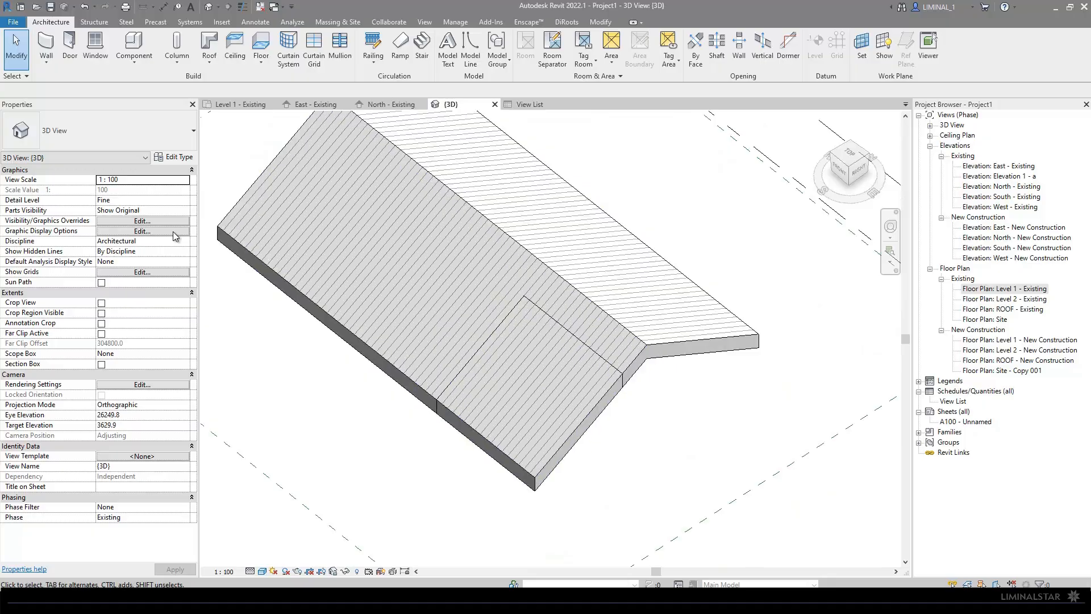
click(185, 517)
click(123, 536)
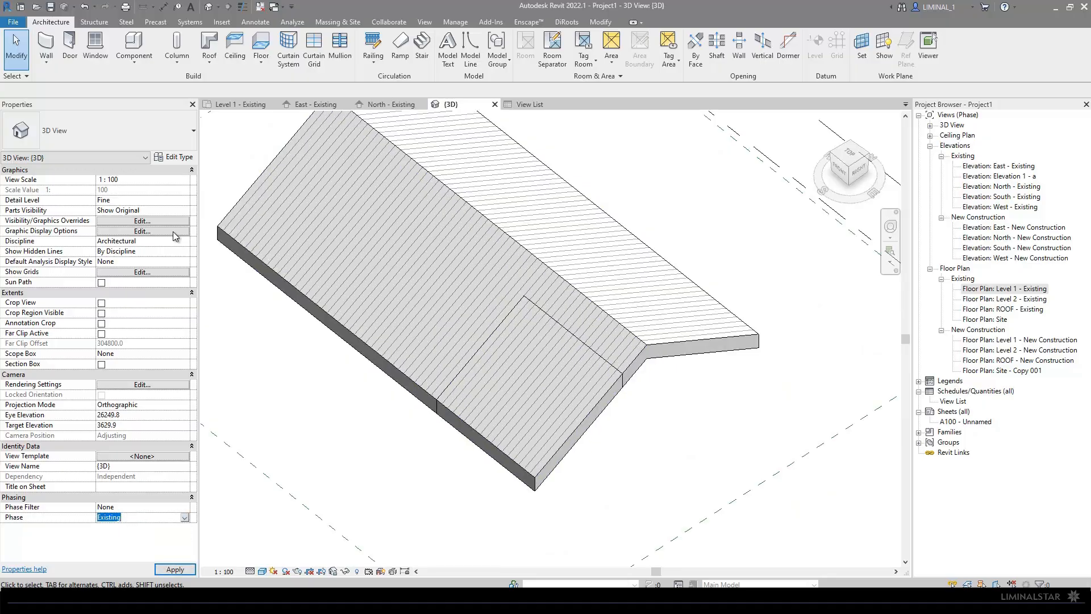
click(184, 507)
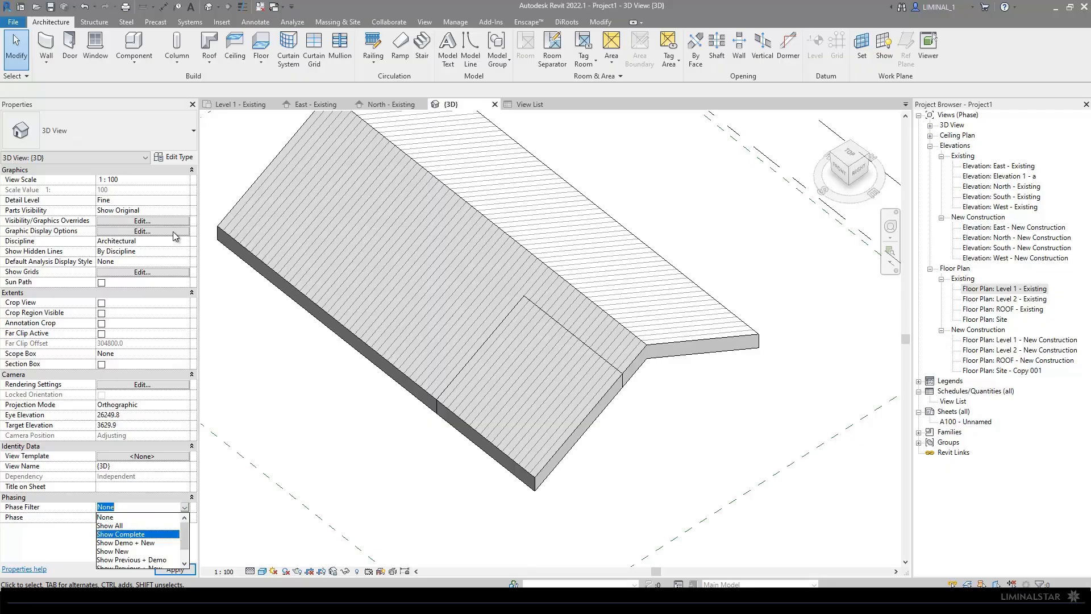
click(120, 534)
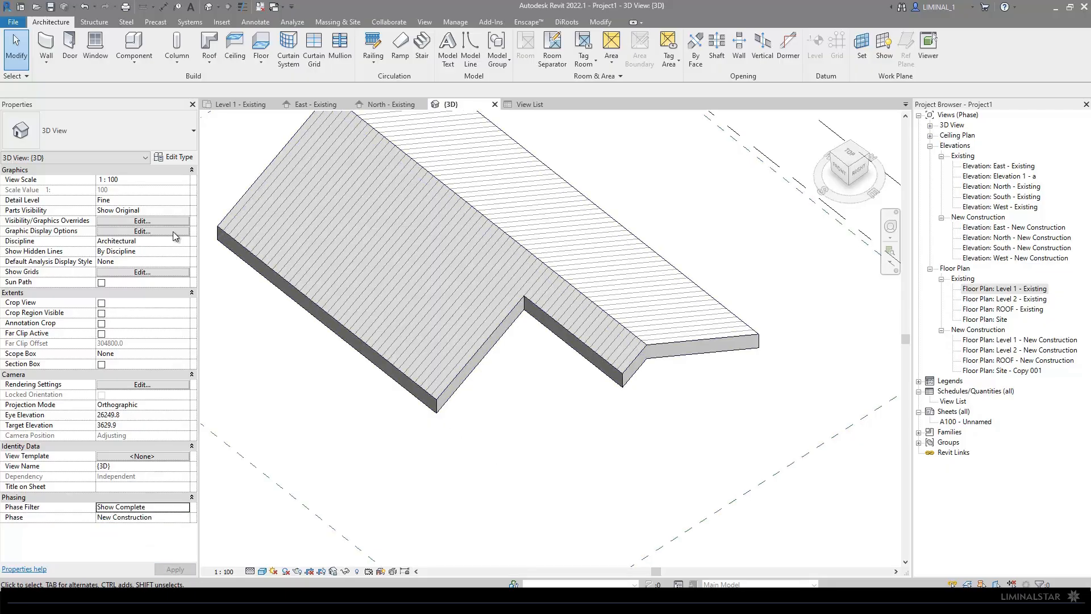
Set the 3D view's phase filter to Show Previous + Demo and inspect the roof with its demolished corner.
click(185, 517)
click(124, 536)
click(185, 507)
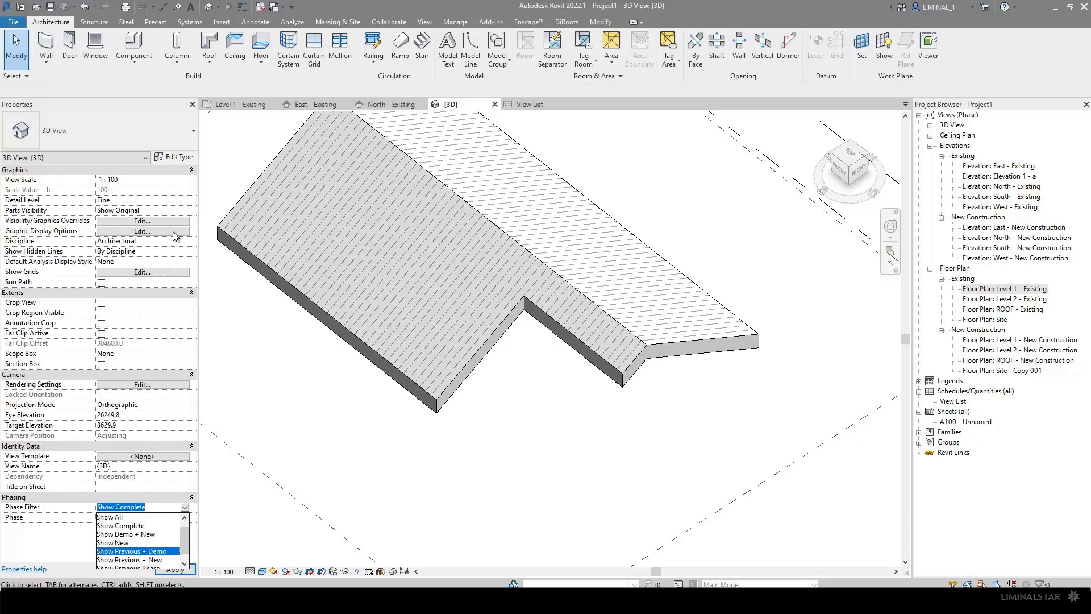
click(121, 525)
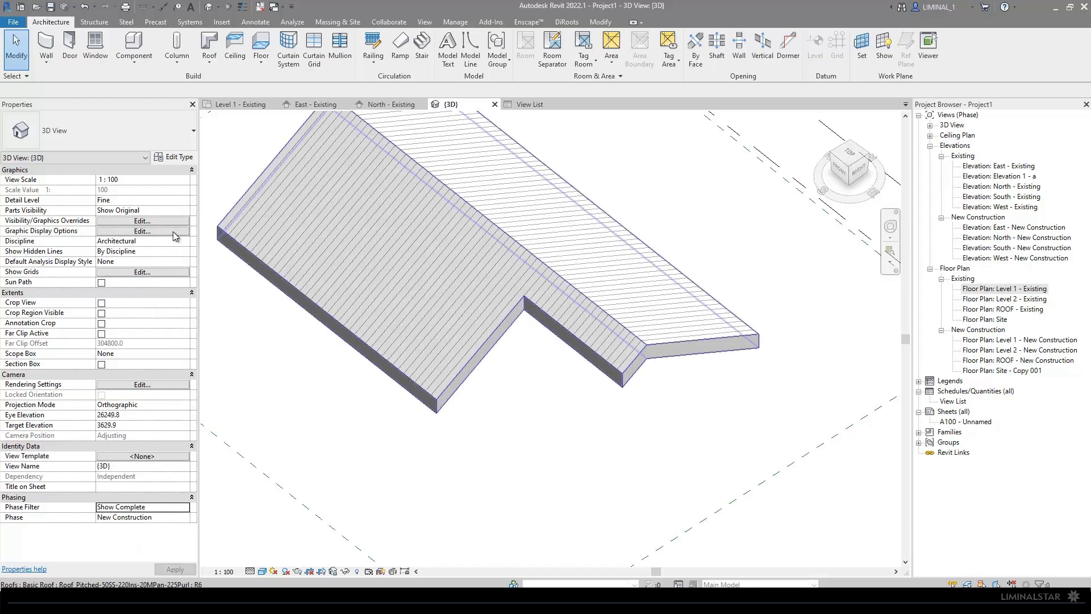
click(142, 506)
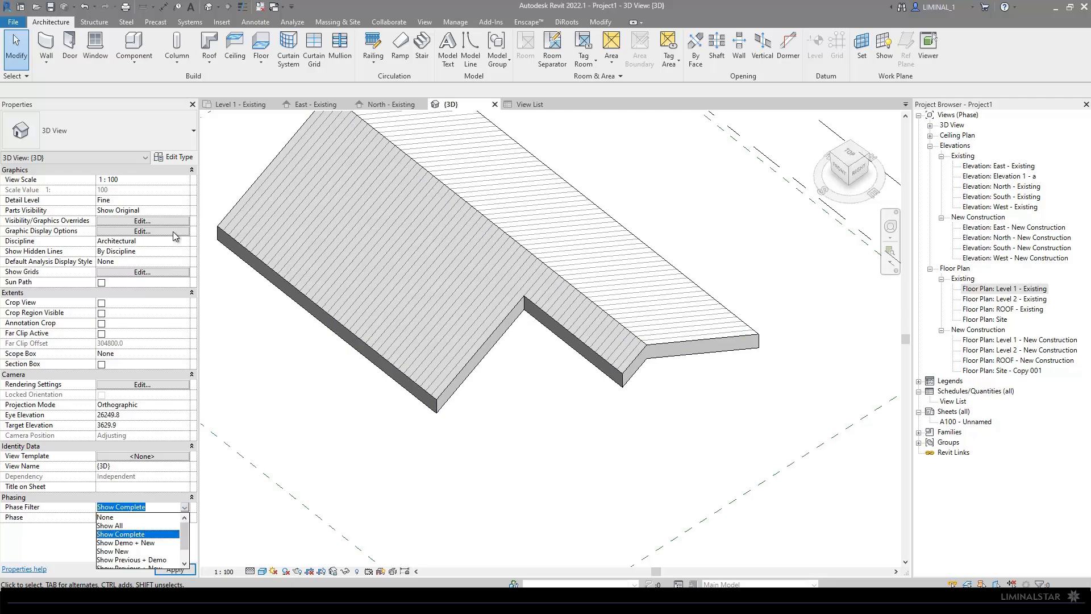
click(131, 559)
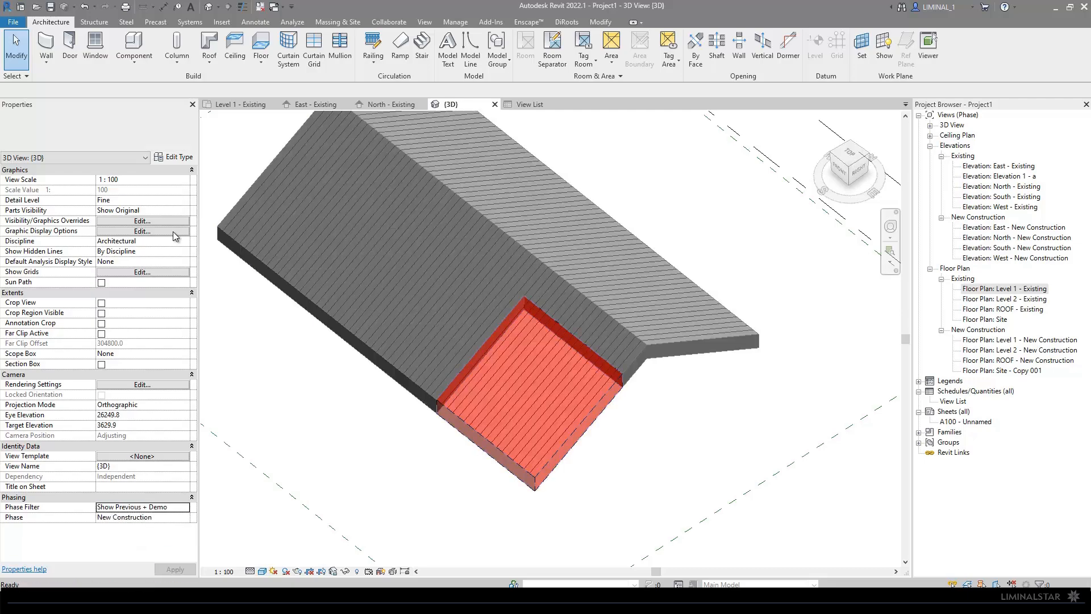
mouse_move(537, 387)
shift+middle_down()
mouse_move(543, 318)
mouse_move(625, 335)
mouse_move(677, 364)
shift+middle_up()
shift+drag(671, 364, 568, 378)
shift+middle_drag(568, 378, 540, 386)
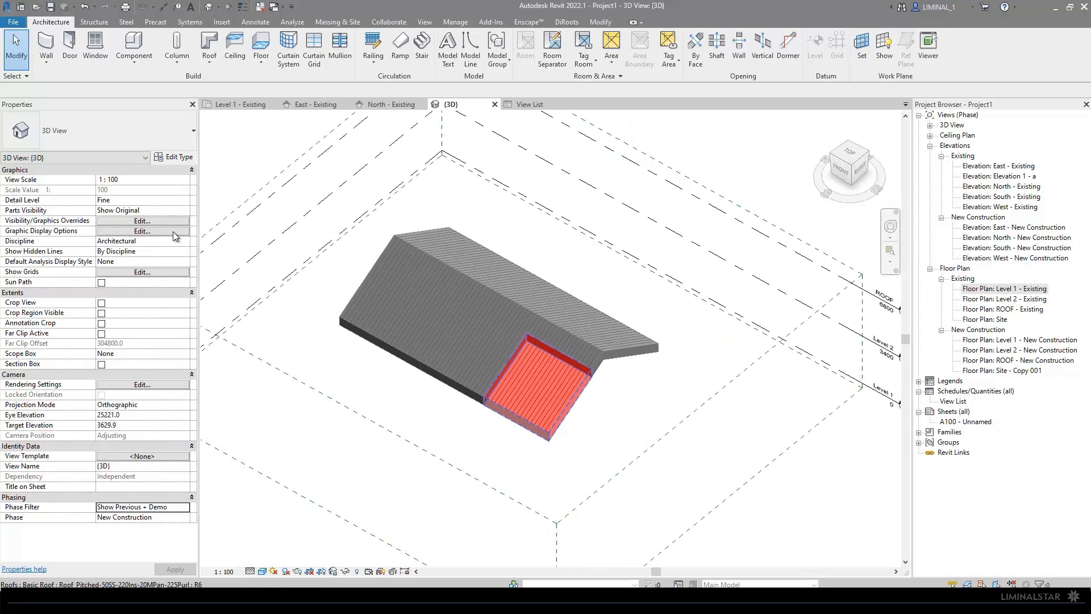
scroll(571, 411, up, 3)
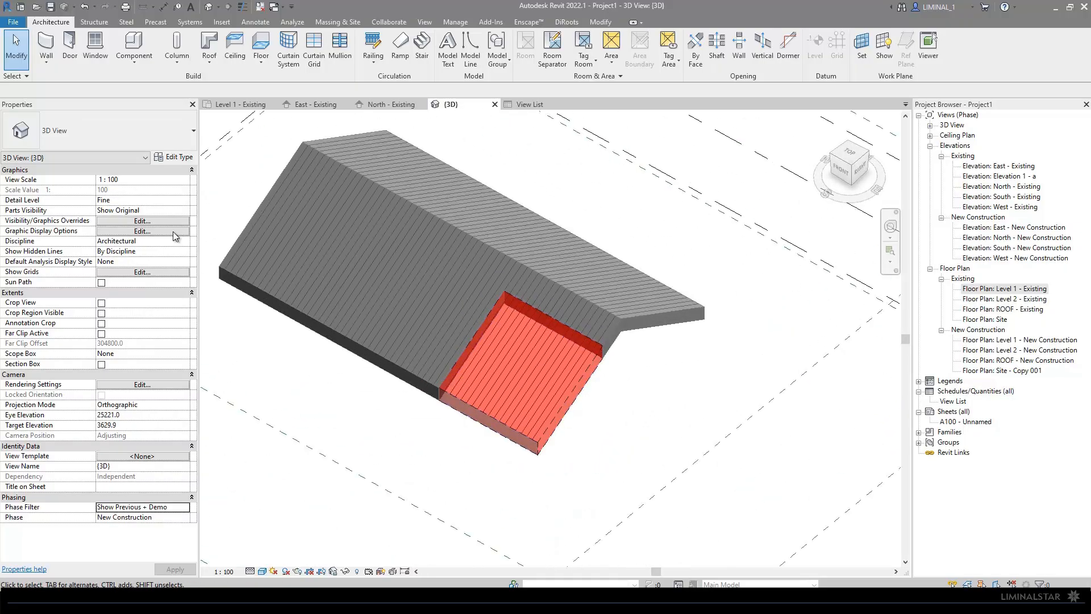
Set the corner roof's Phase Demolished to None.
click(523, 369)
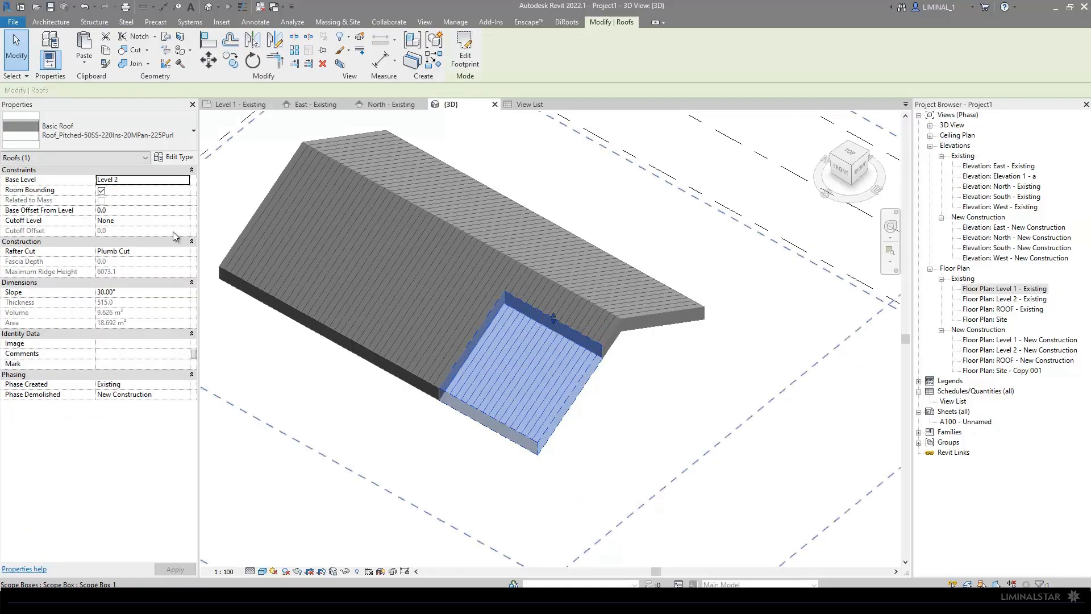
click(184, 395)
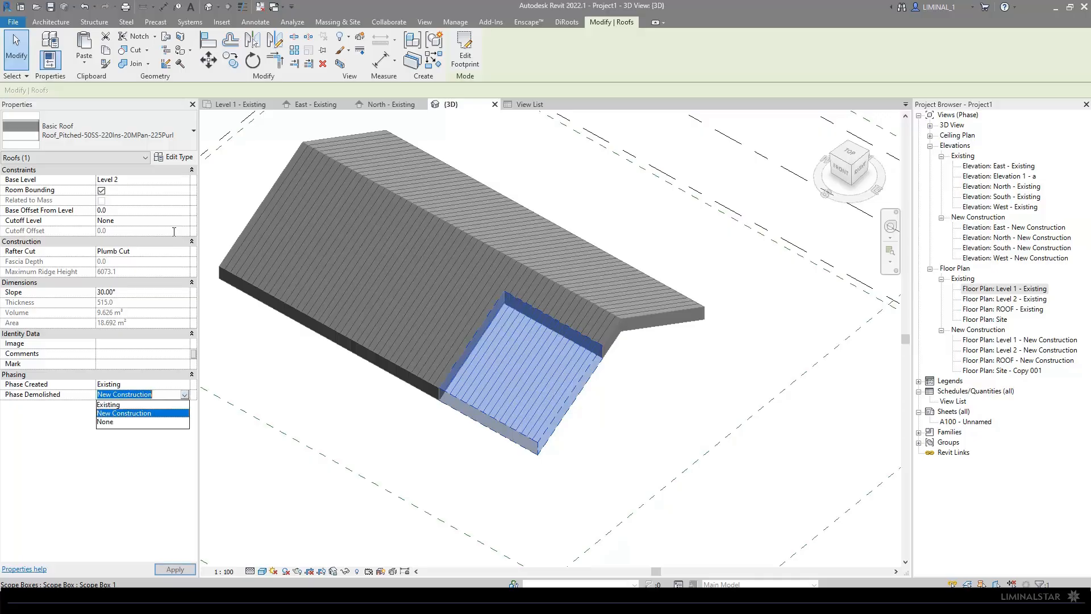
click(185, 395)
key(Escape)
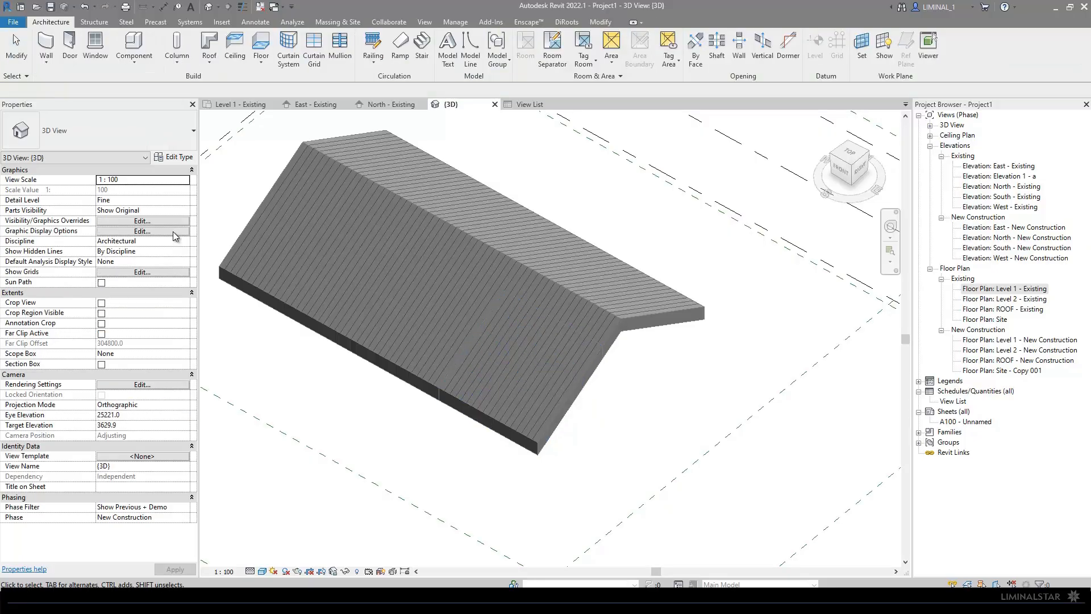
Mark the corner roof as demolished in the view's current phase with the Demolish tool.
click(600, 22)
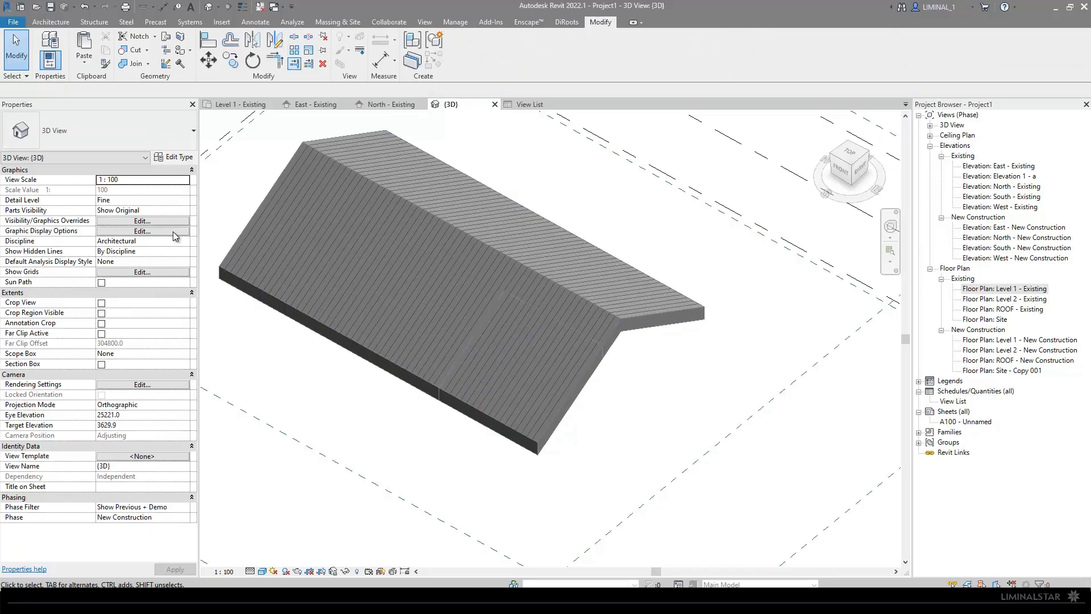
click(180, 64)
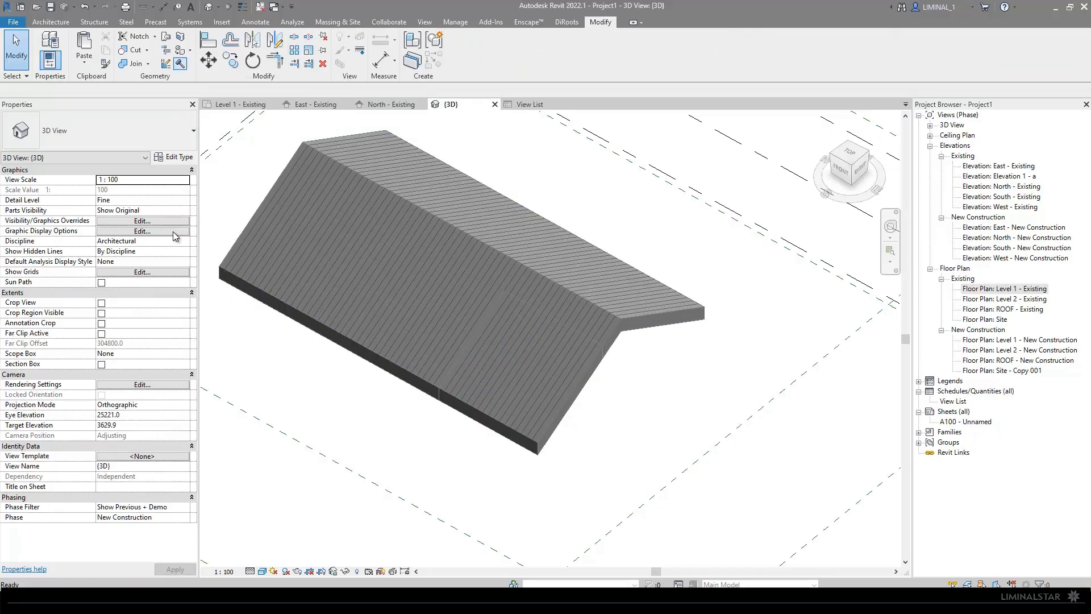
click(520, 373)
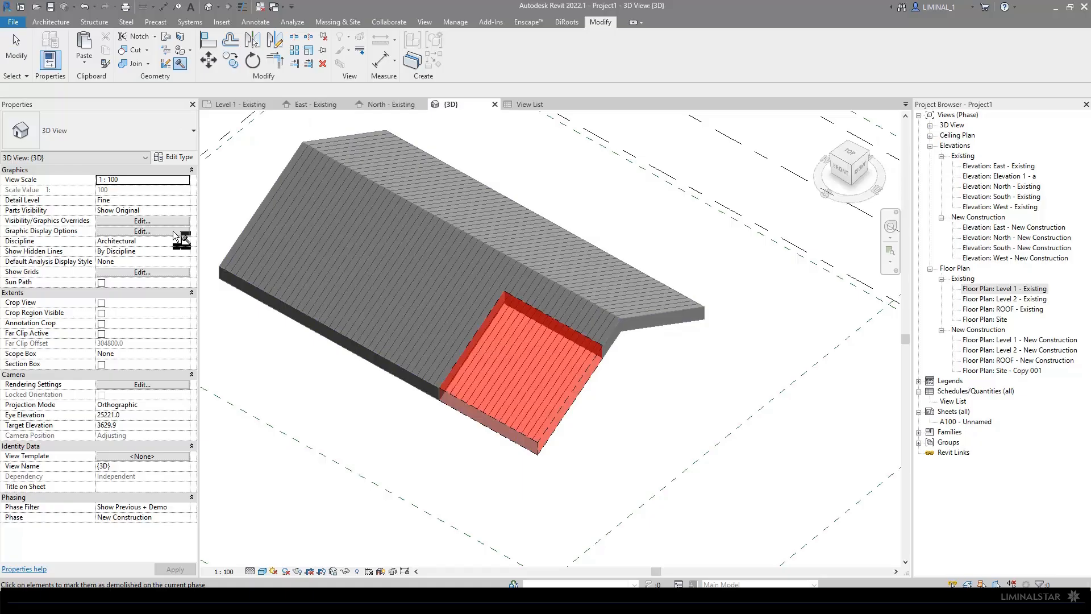
key(Escape)
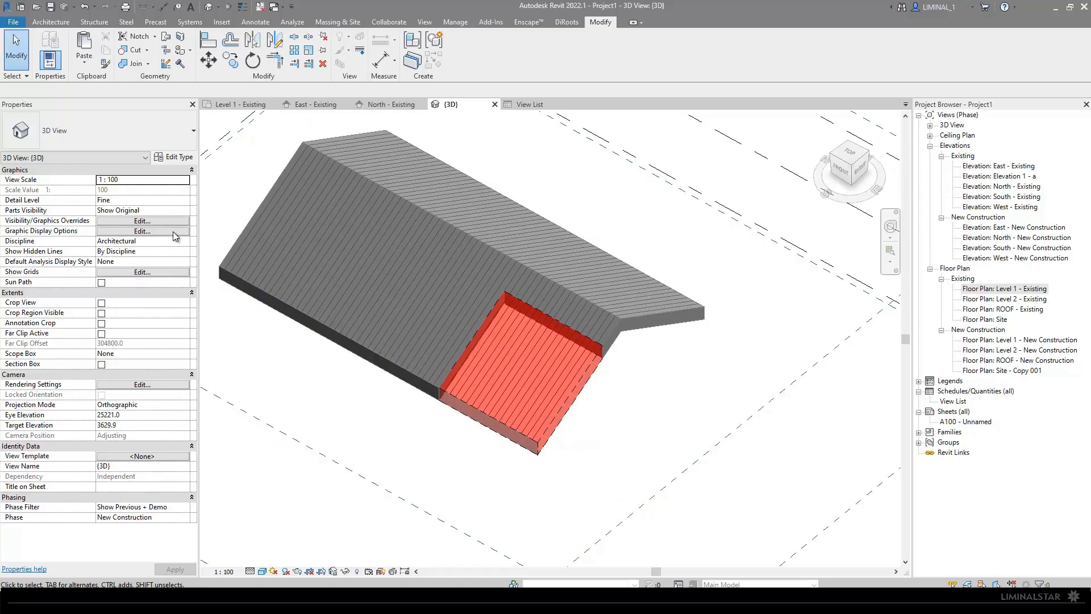